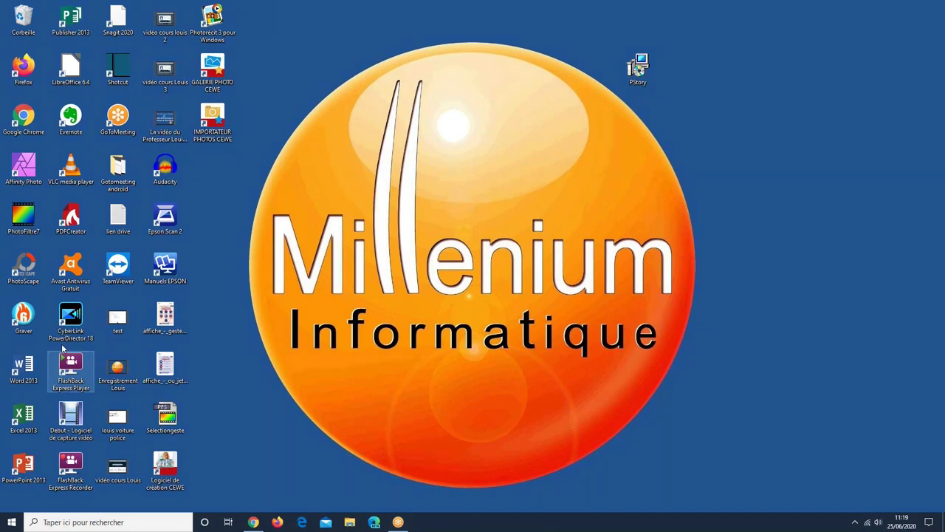
Open Groove Musique to view its list of songs, and close it
click(11, 521)
mouse_move(20, 506)
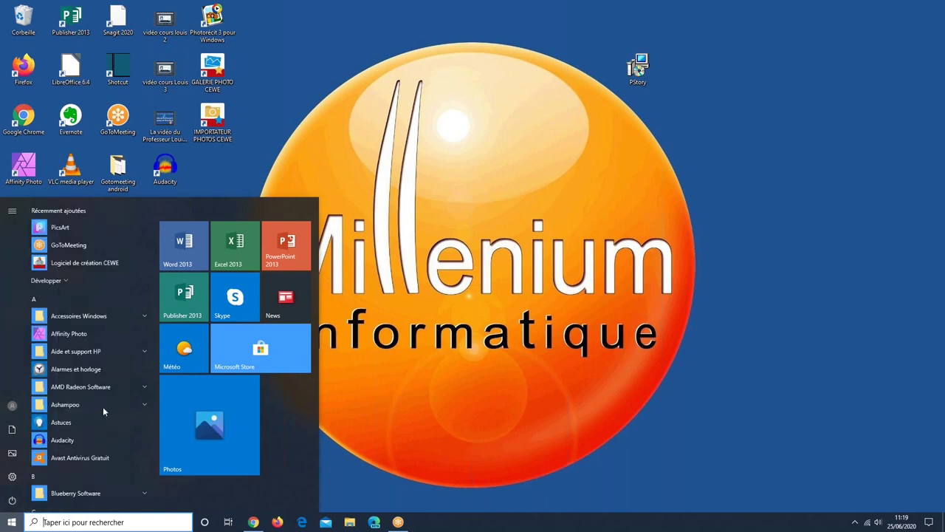
scroll(103, 407, down, 2)
scroll(102, 406, down, 5)
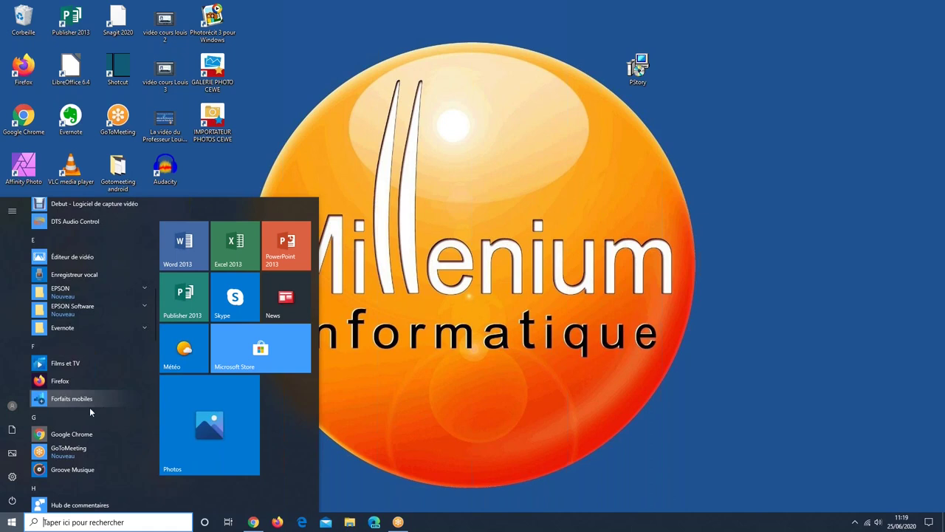
click(69, 471)
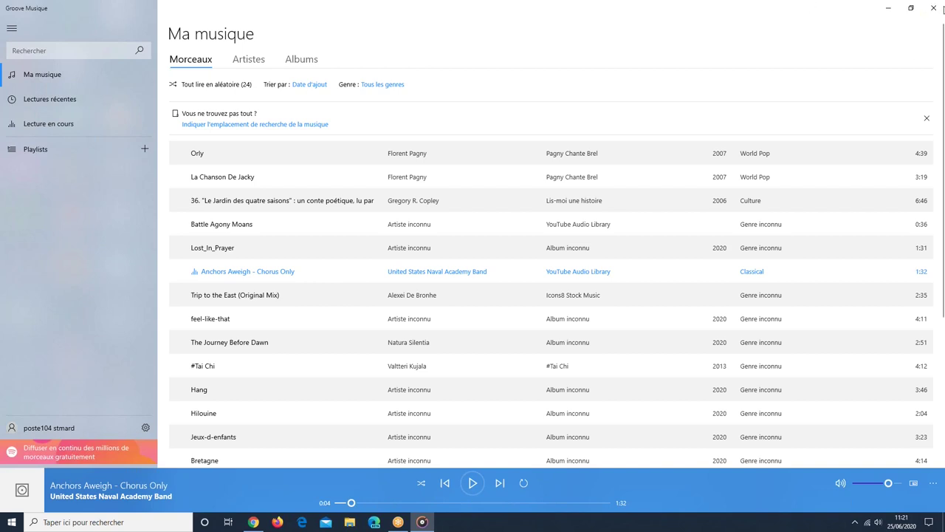
click(936, 9)
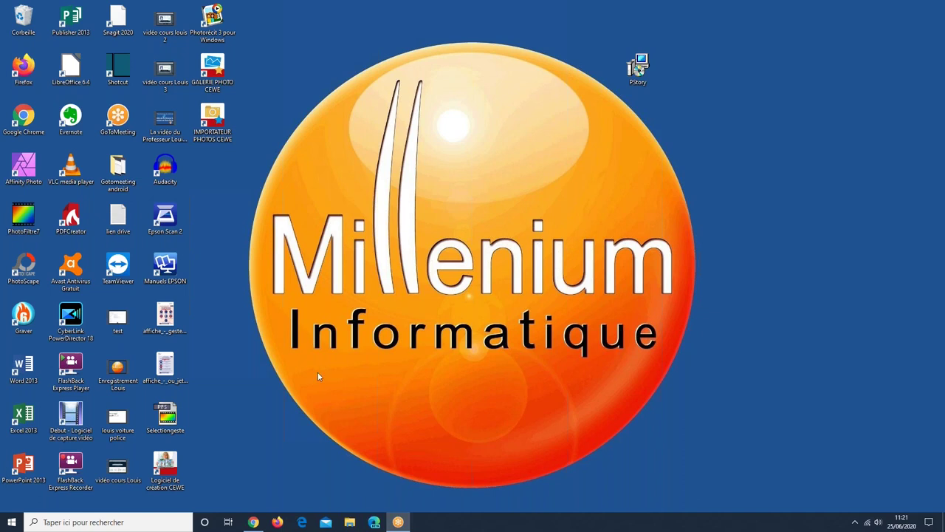
Search Windows for "windows media" and pin Windows Media Player to the taskbar
click(100, 523)
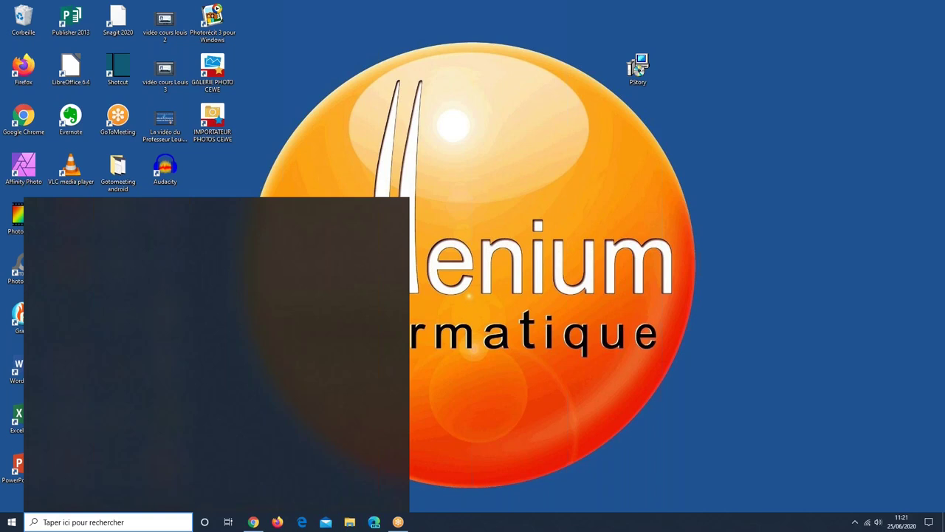
text(w)
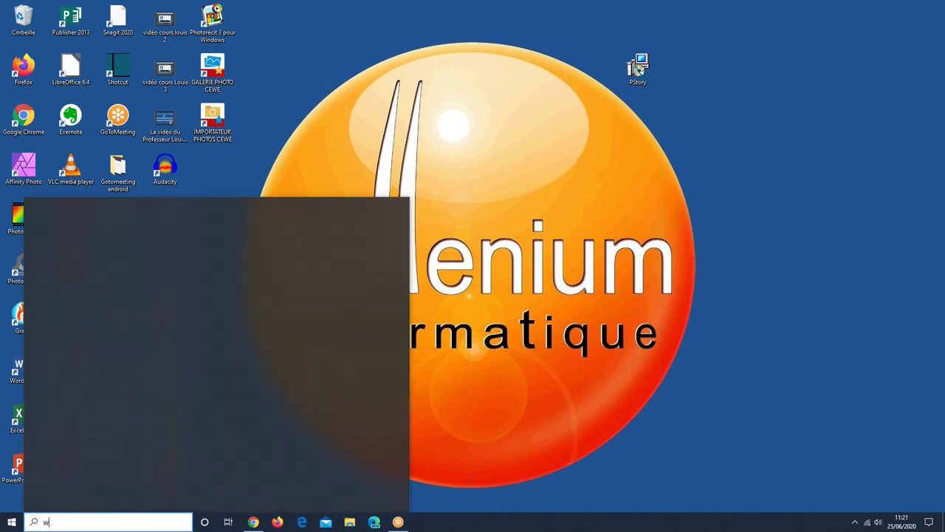
text(in)
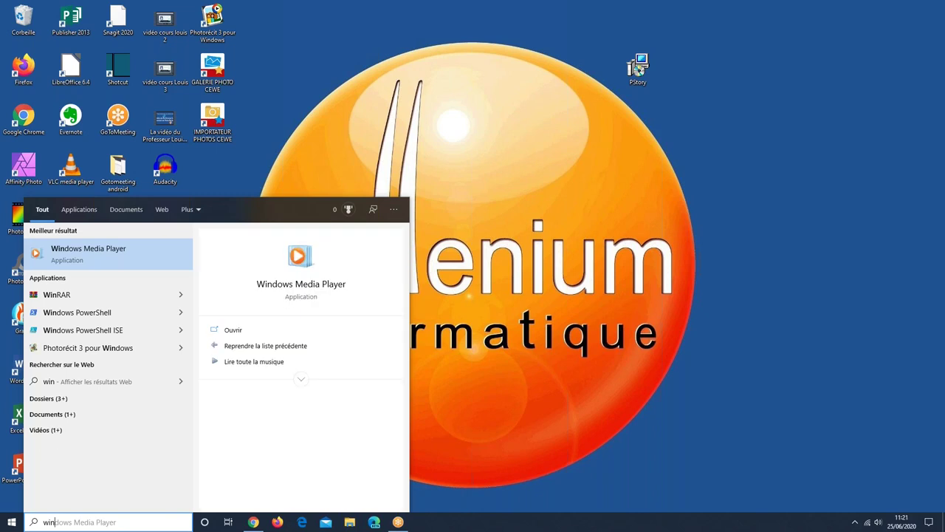
text(dows)
text(s)
text( media)
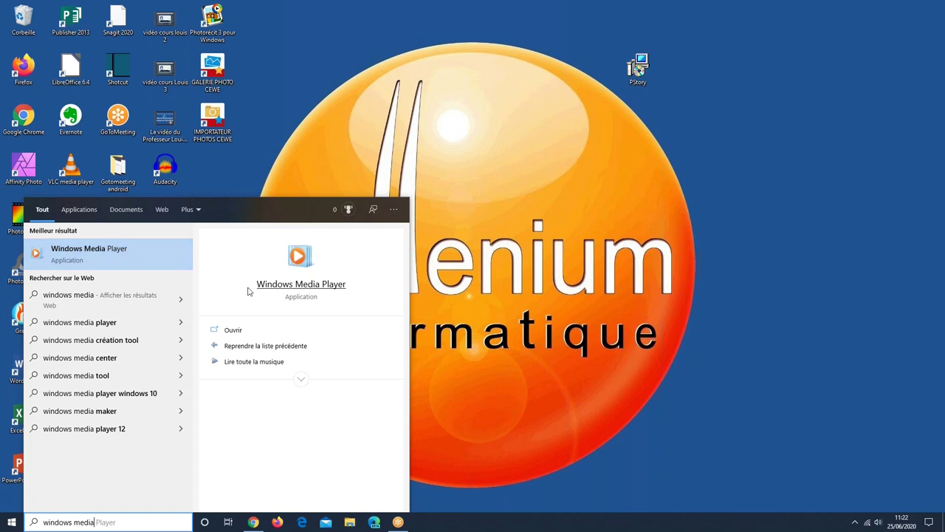
right_click(135, 260)
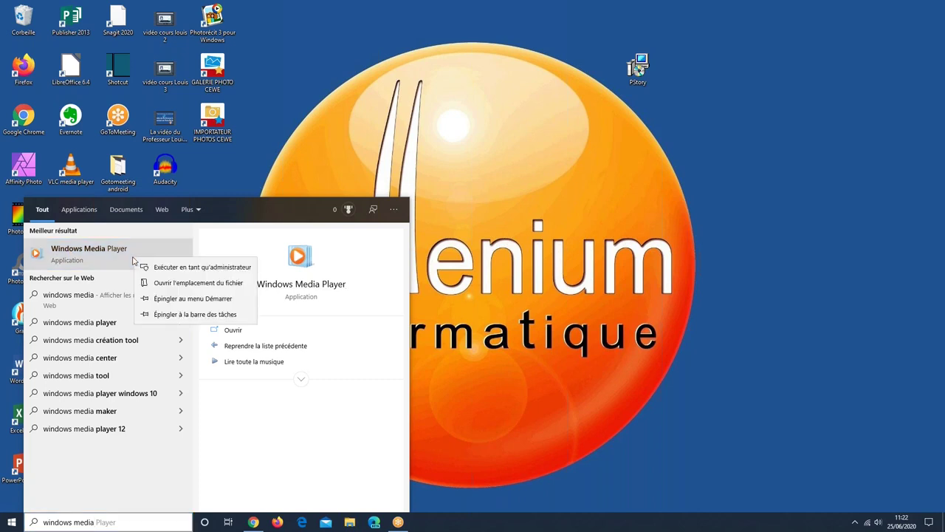
click(158, 315)
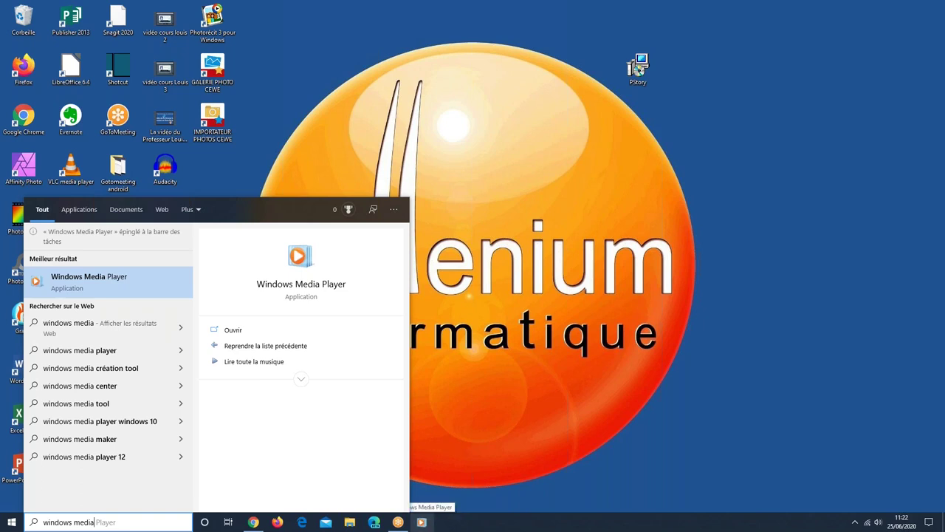
Pin Windows Media Player to the Start menu as well and launch it from its new tile
right_click(145, 296)
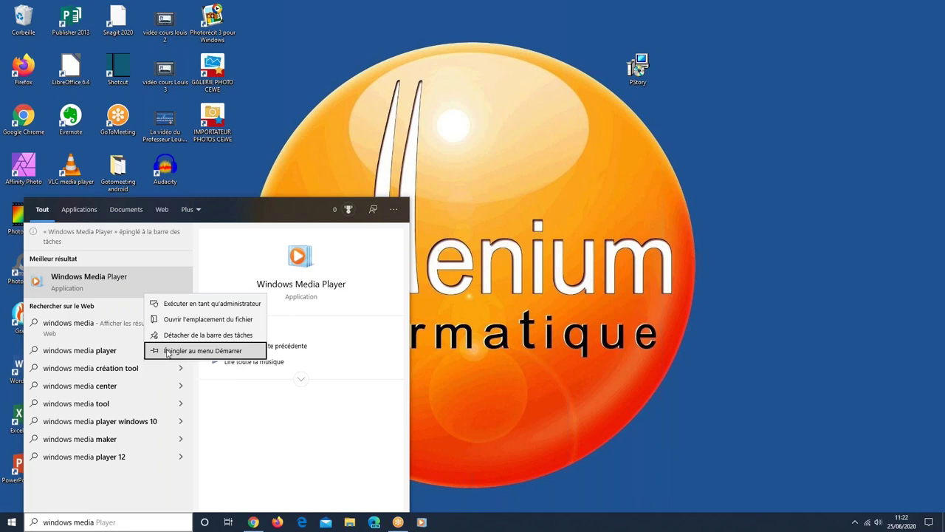
click(167, 352)
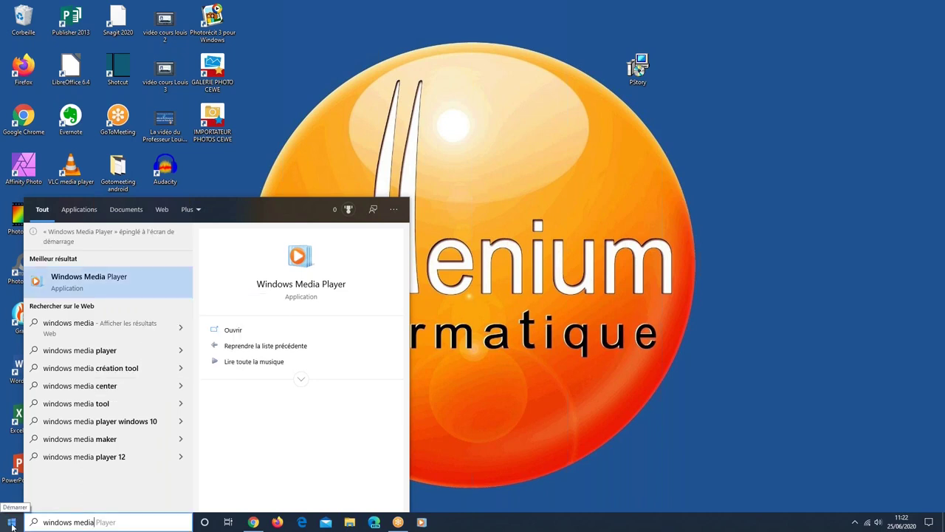
click(12, 525)
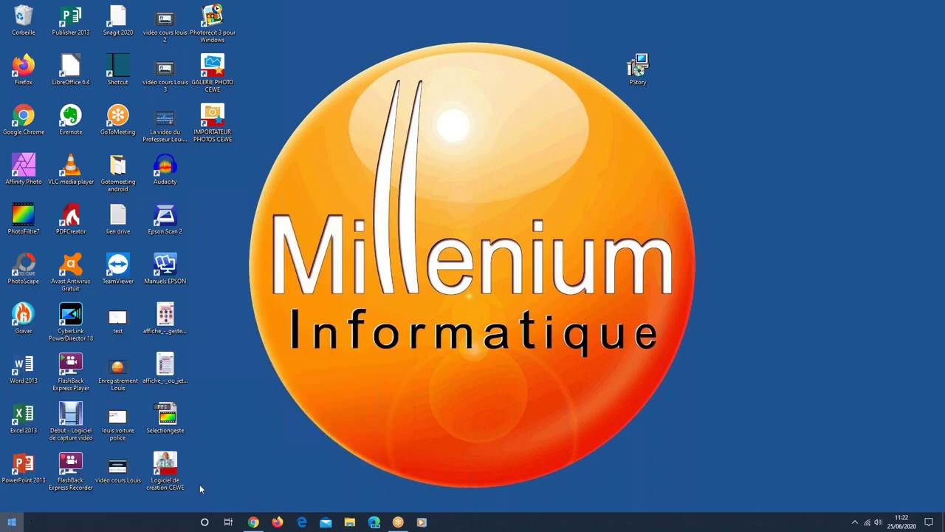
key(super)
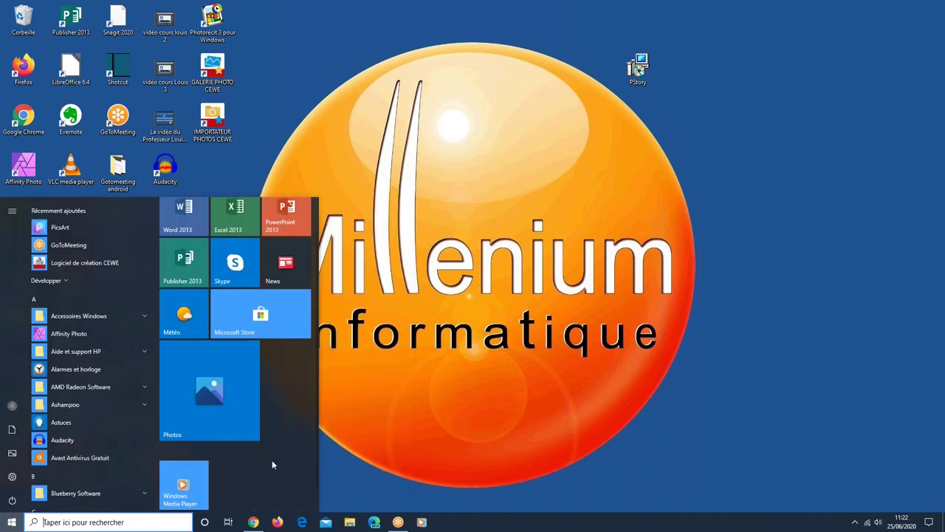
scroll(244, 476, down, 1)
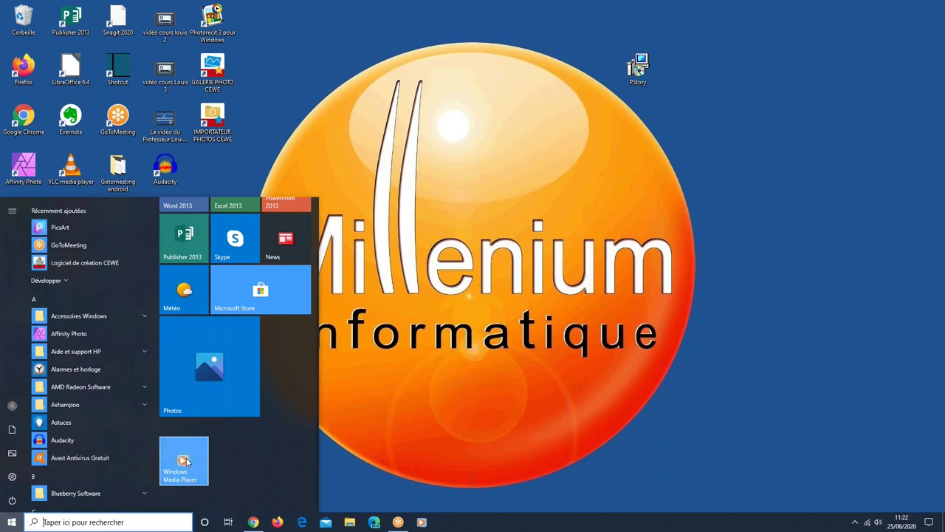
click(187, 462)
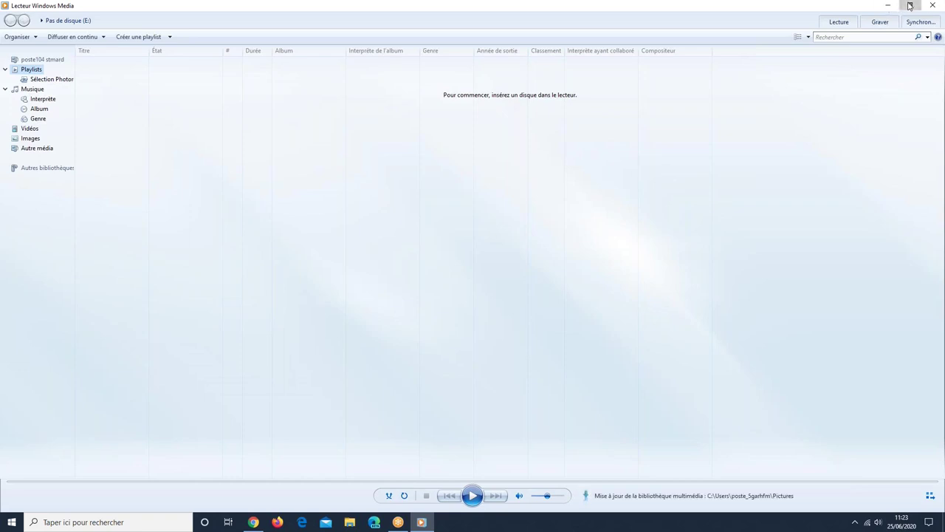
Restore and re-maximize the player window, and display the Musique library
click(910, 6)
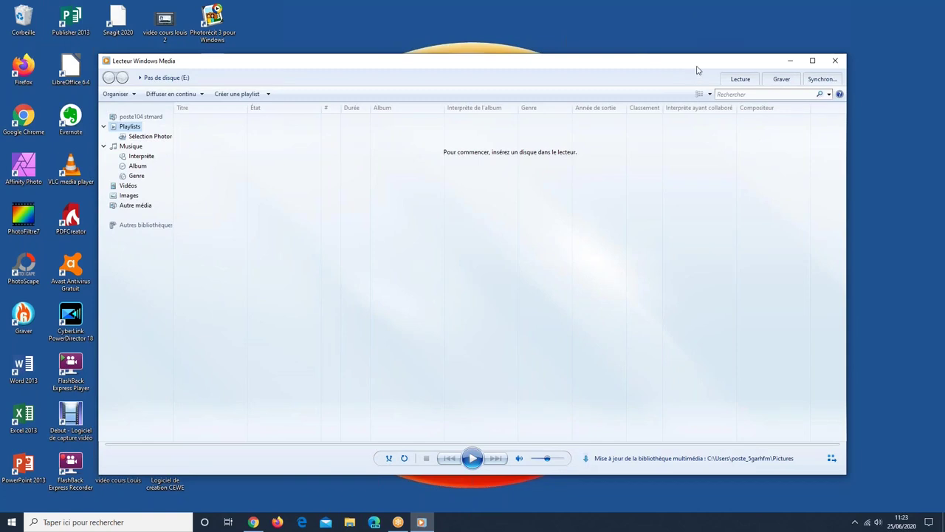
drag(698, 66, 682, 1)
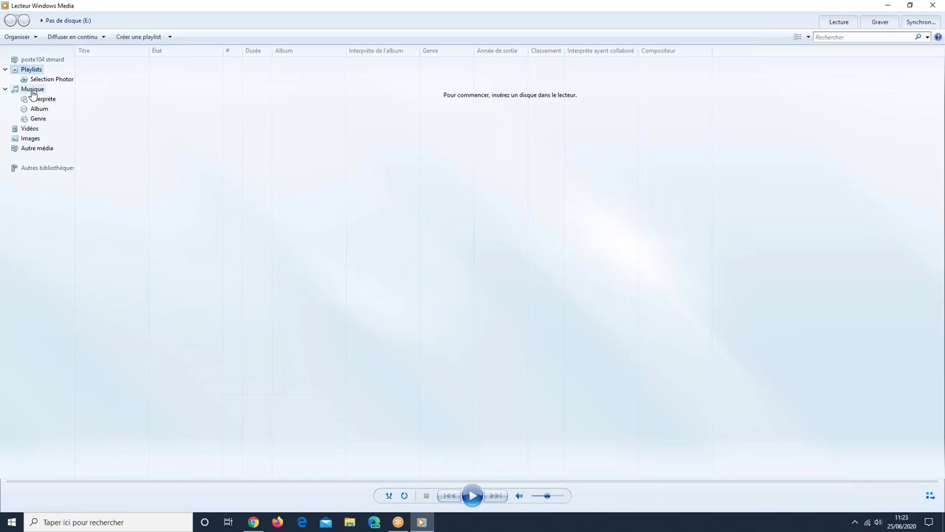
click(32, 92)
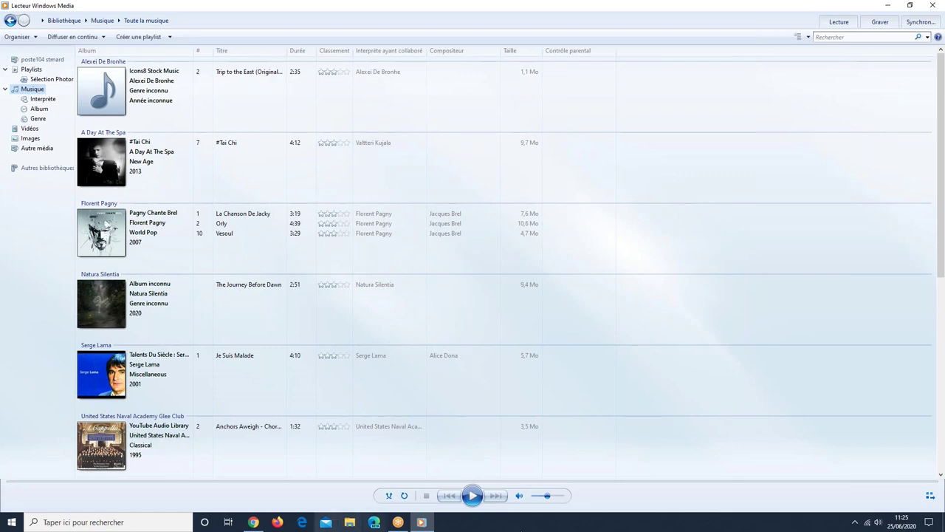
Switch the Windows playback device to Haut-parleur/Ecouteurs (Realtek High Definition Audio) and set its volume to 45
click(877, 522)
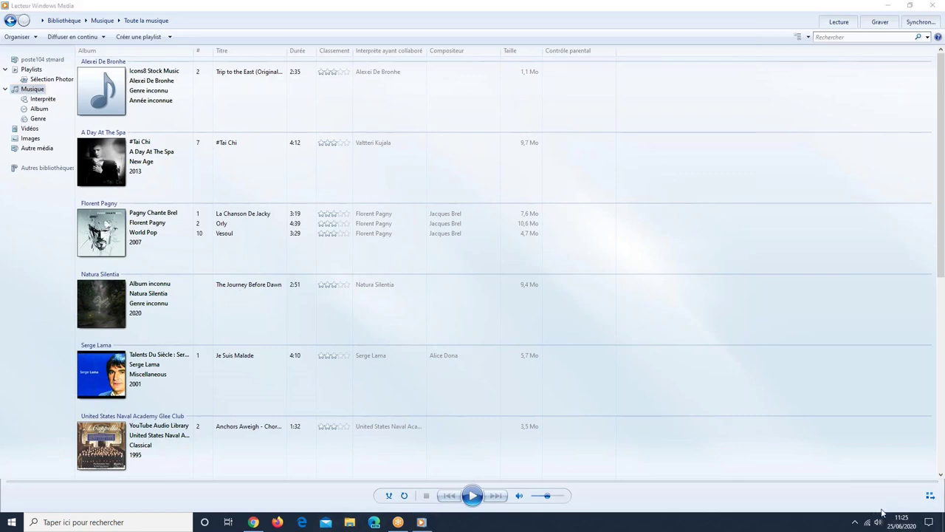
click(875, 474)
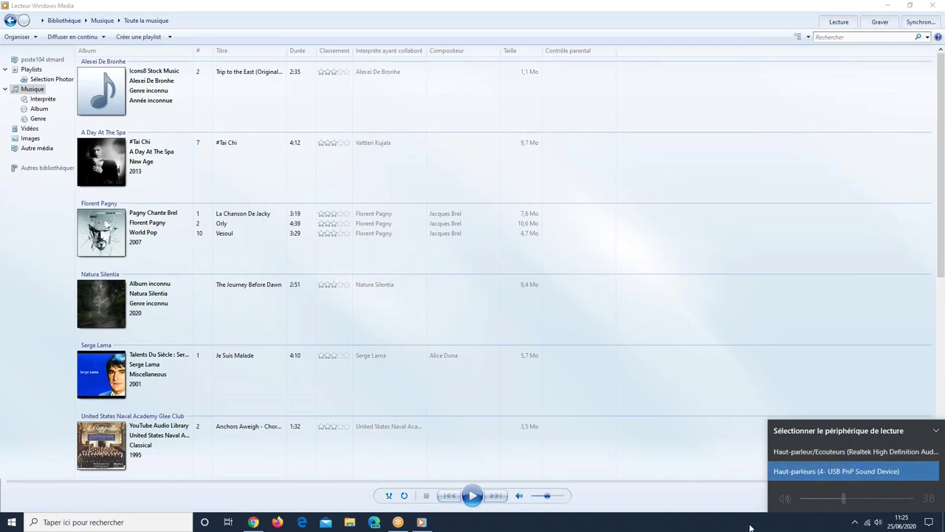
click(806, 454)
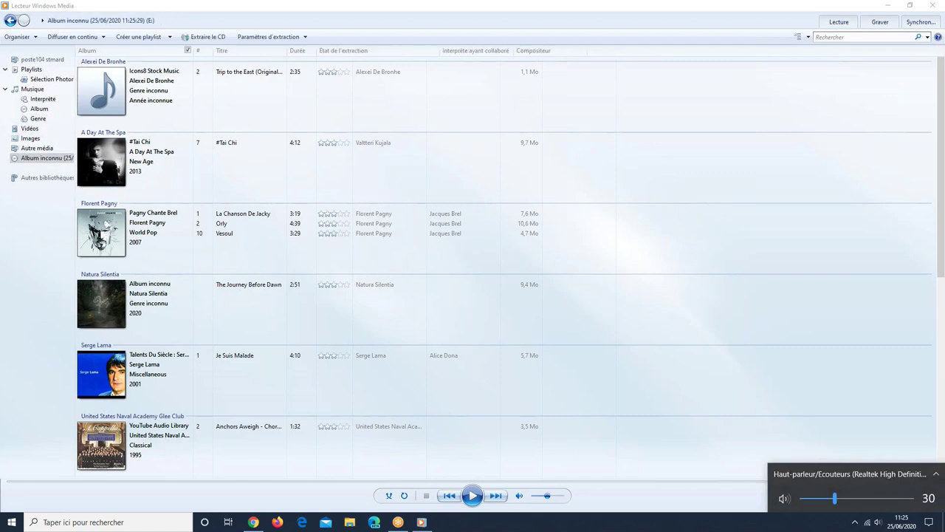
click(647, 300)
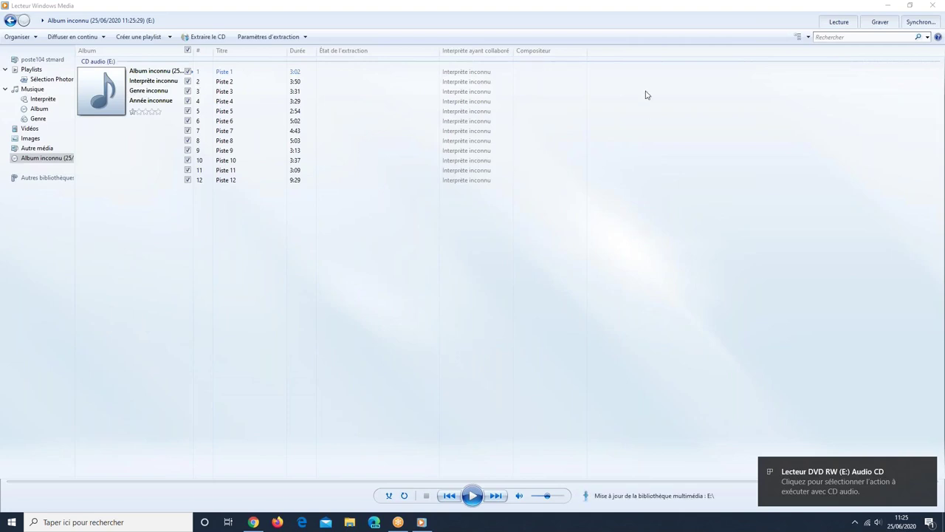
click(878, 522)
click(851, 498)
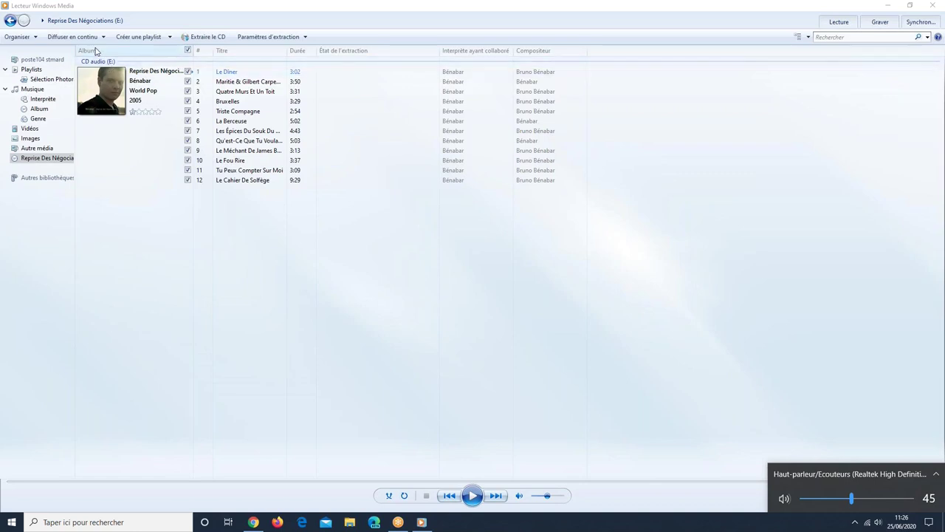
Deselect all tracks of the audio CD and select only tracks 1 and 2 for extraction
click(188, 50)
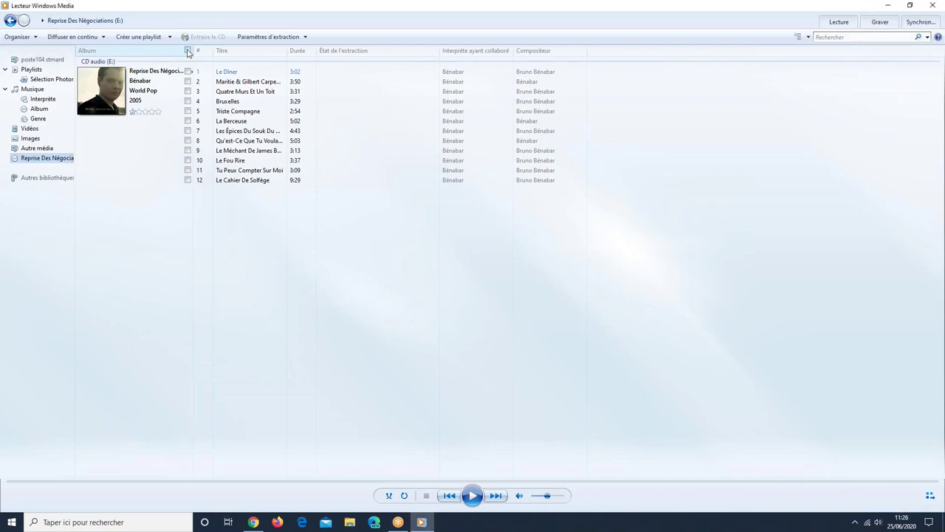
click(187, 71)
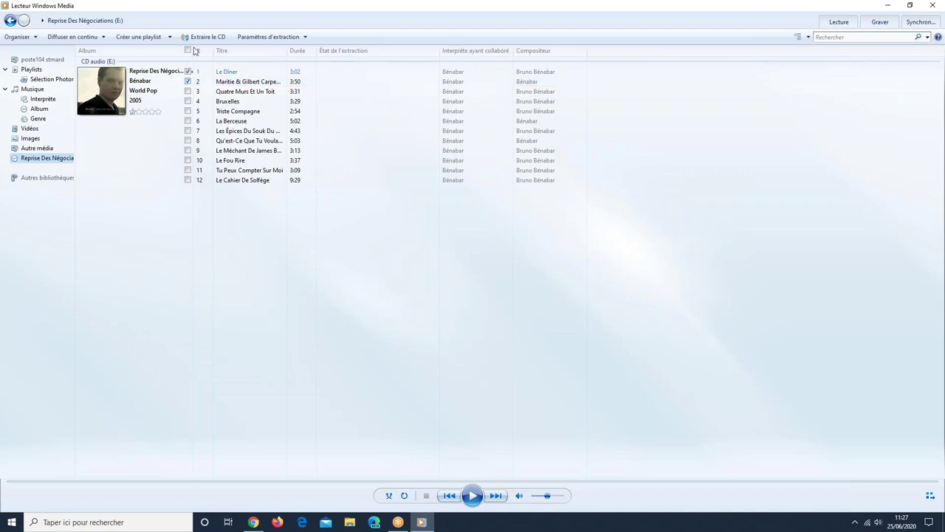
click(230, 82)
click(322, 76)
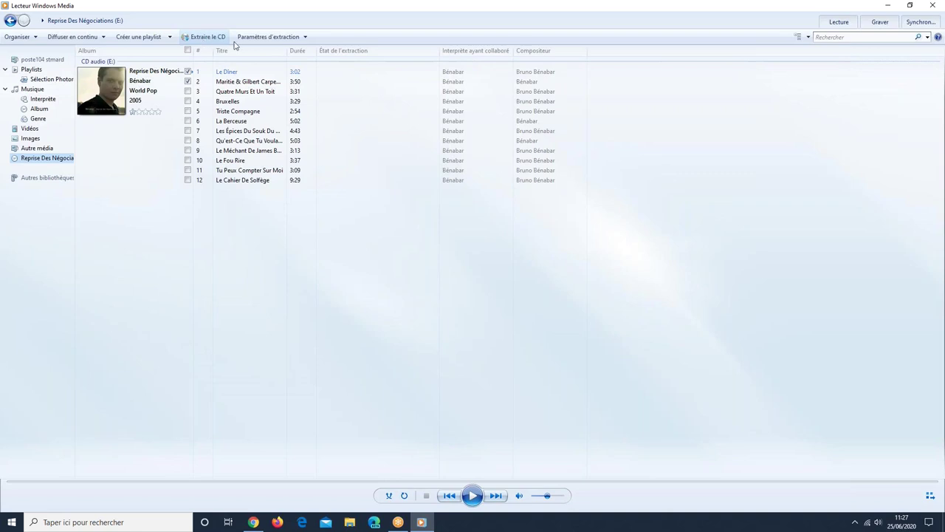
Choose MP3 as the extraction format for the CD tracks
click(277, 38)
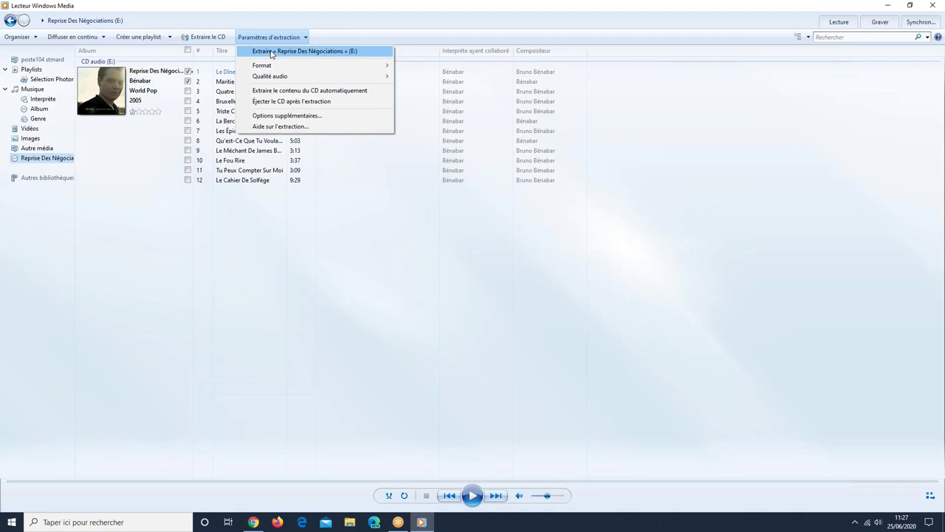
mouse_move(274, 68)
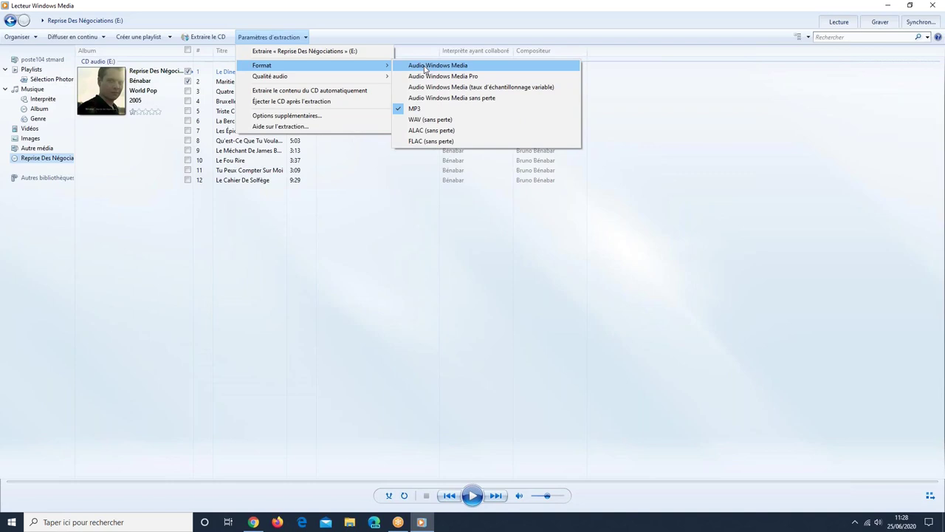
click(416, 109)
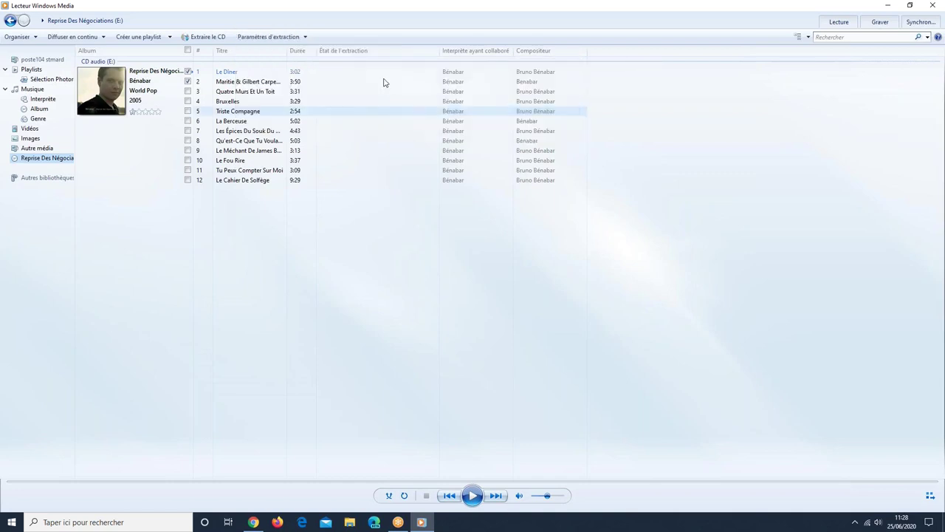
Set the extraction audio quality to 320 Kbits/s (qualité optimale) and check the selected quality option
click(288, 39)
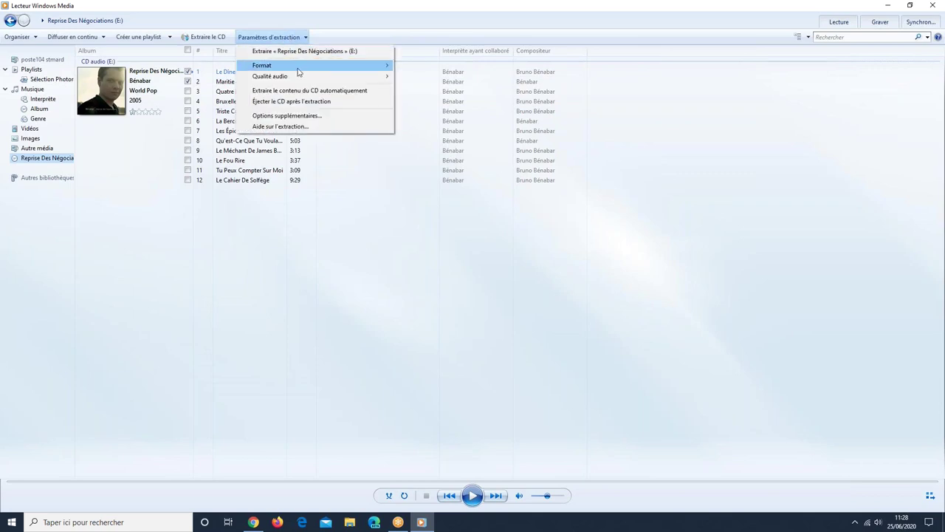
mouse_move(299, 83)
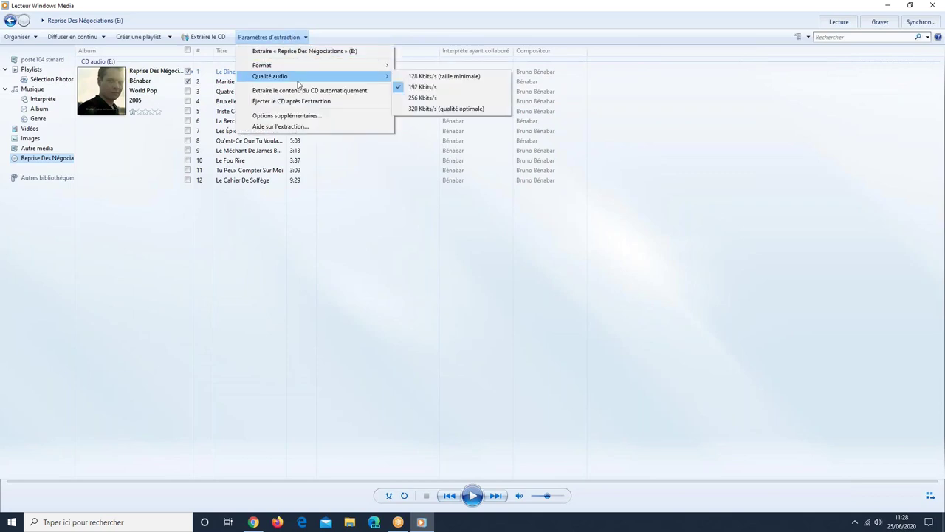
click(418, 110)
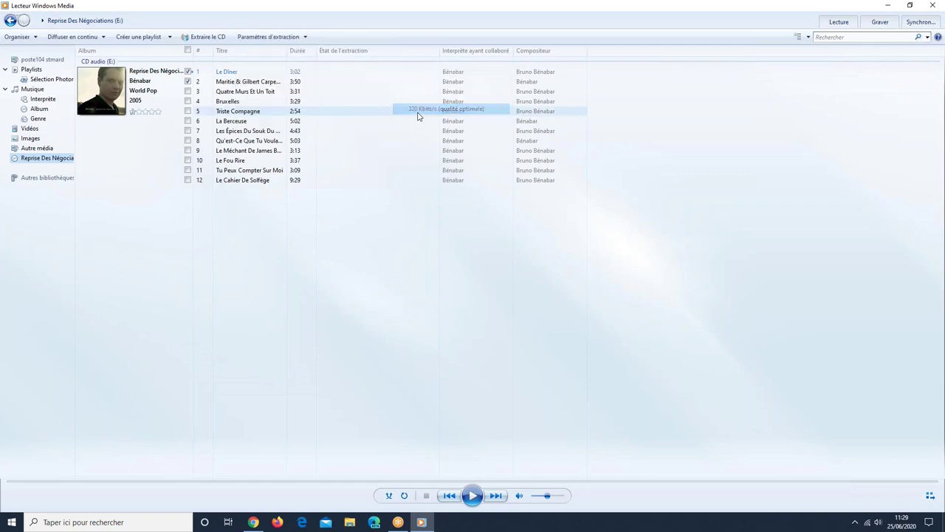
click(293, 38)
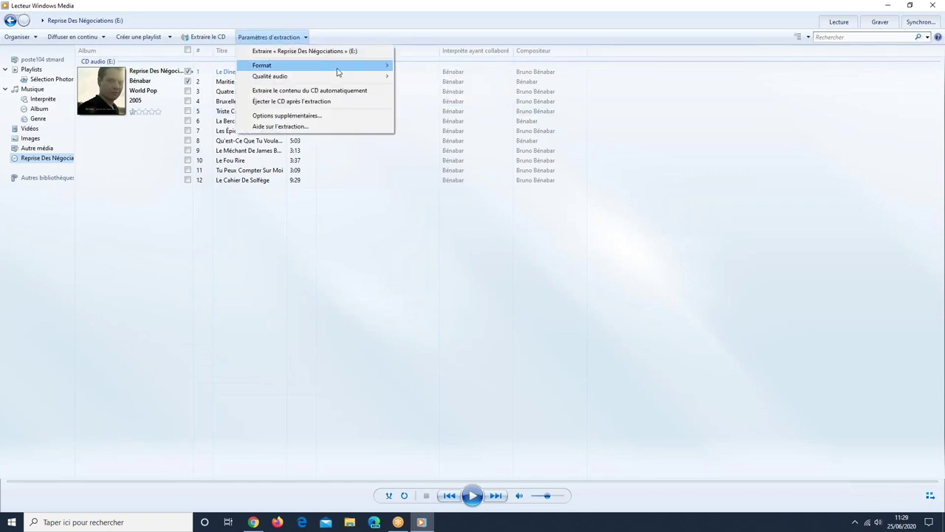
mouse_move(369, 76)
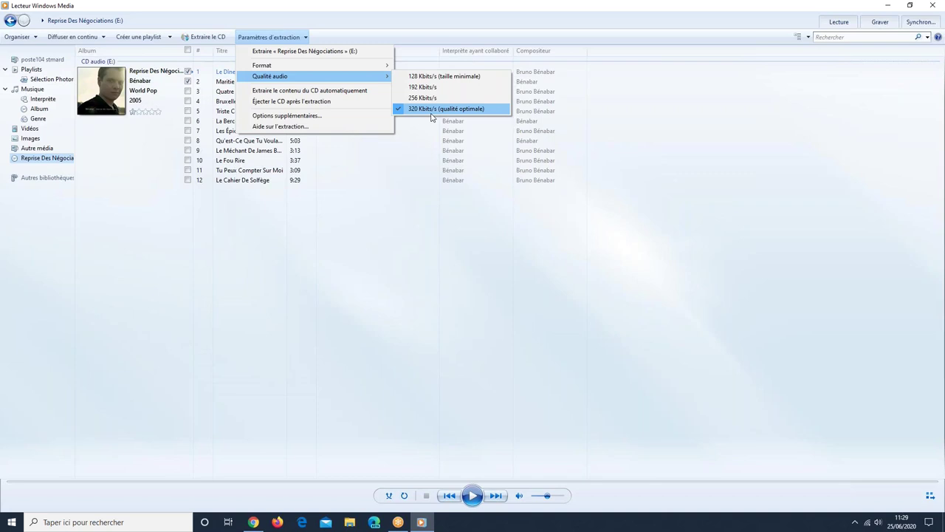
Extract the two selected CD tracks at 320 Kbits/s (qualité optimale) and display the Musique library
click(431, 110)
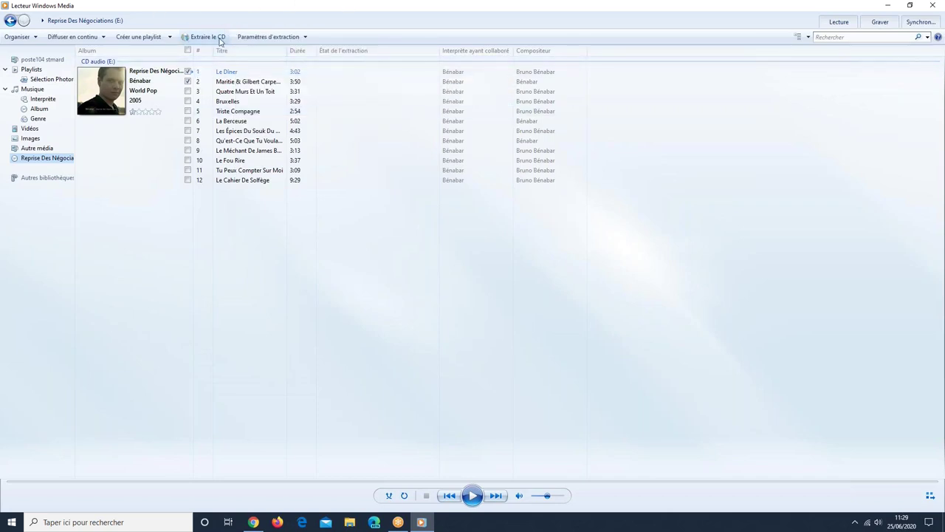
click(198, 37)
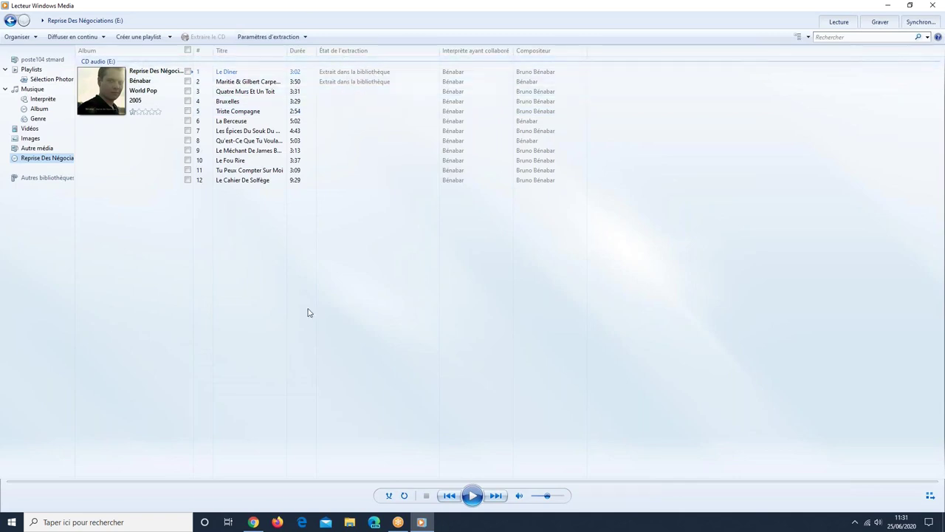
click(32, 90)
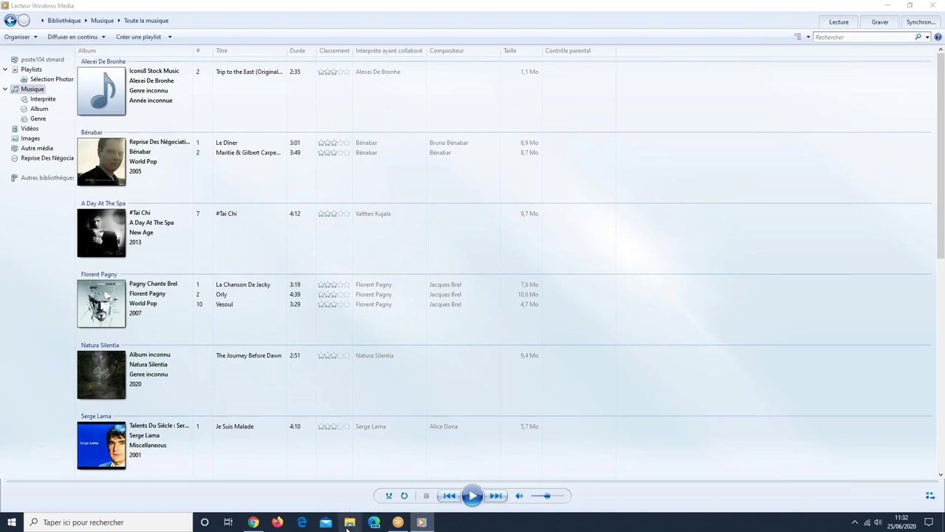
Switch to File Explorer and open the Reprise Des Négociations album folder inside Musique > Bénabar
click(348, 526)
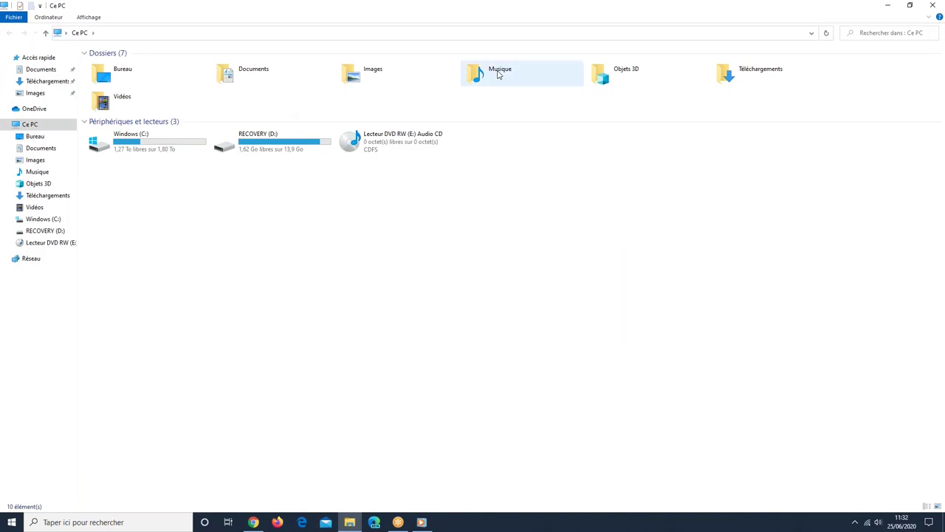
click(498, 75)
double_click(498, 74)
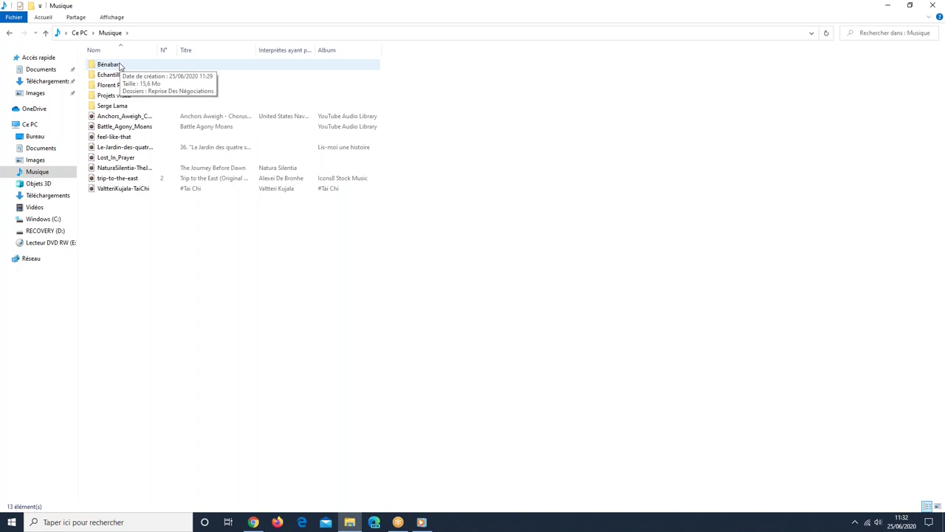
double_click(120, 65)
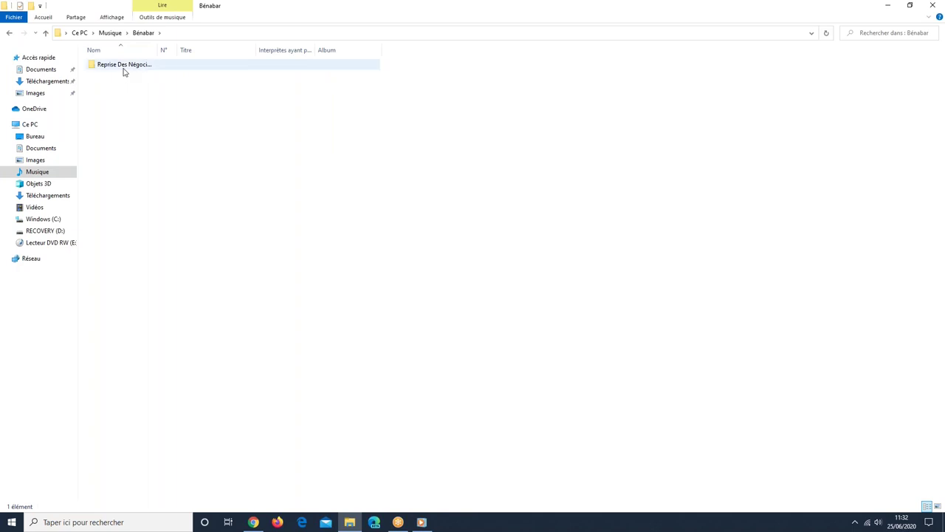
double_click(124, 65)
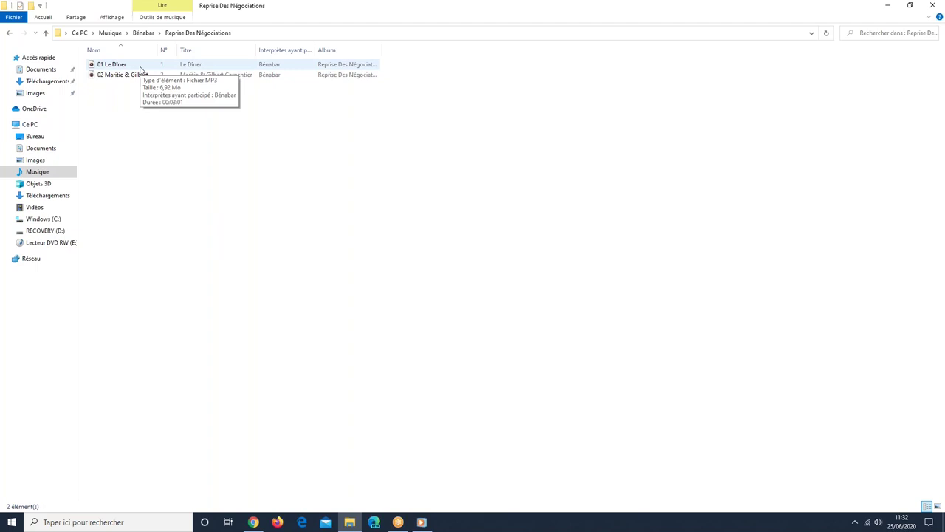
Play the extracted file 01 Le Dîner in its default player and pause the playback
click(139, 68)
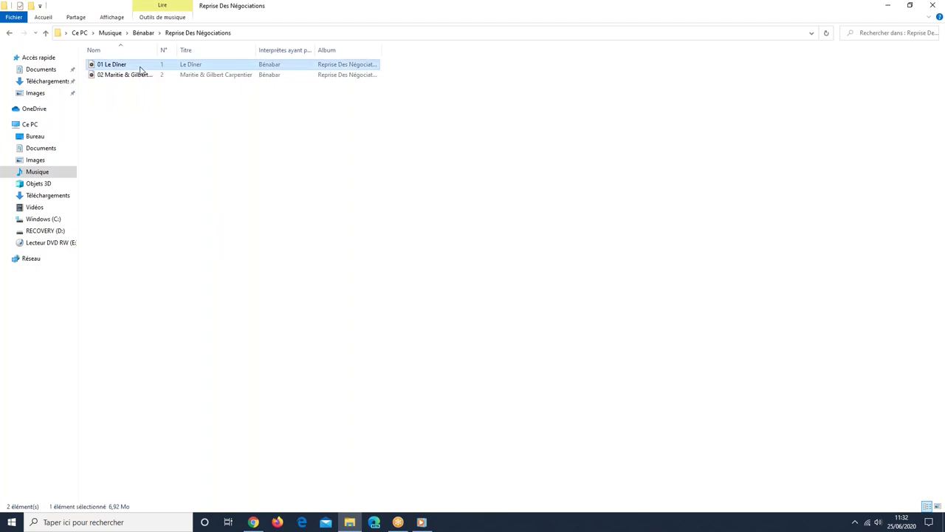
double_click(140, 68)
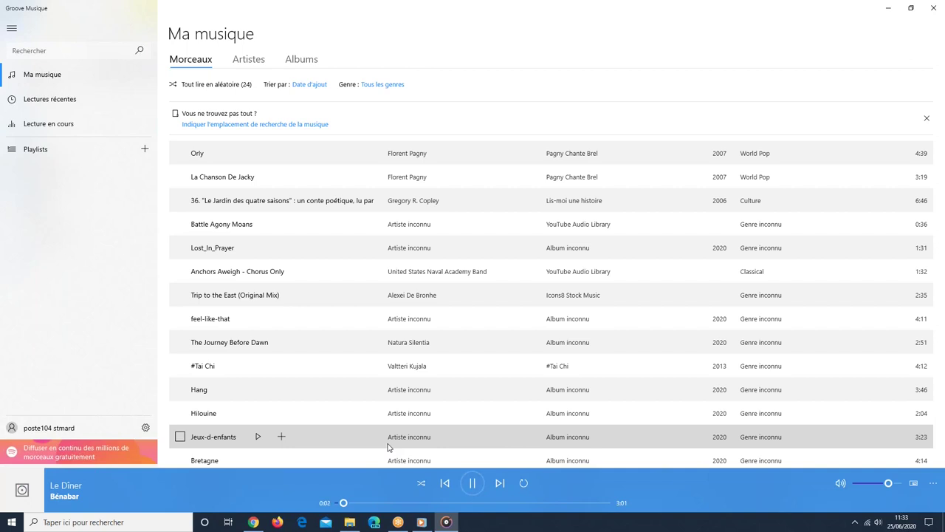
click(475, 483)
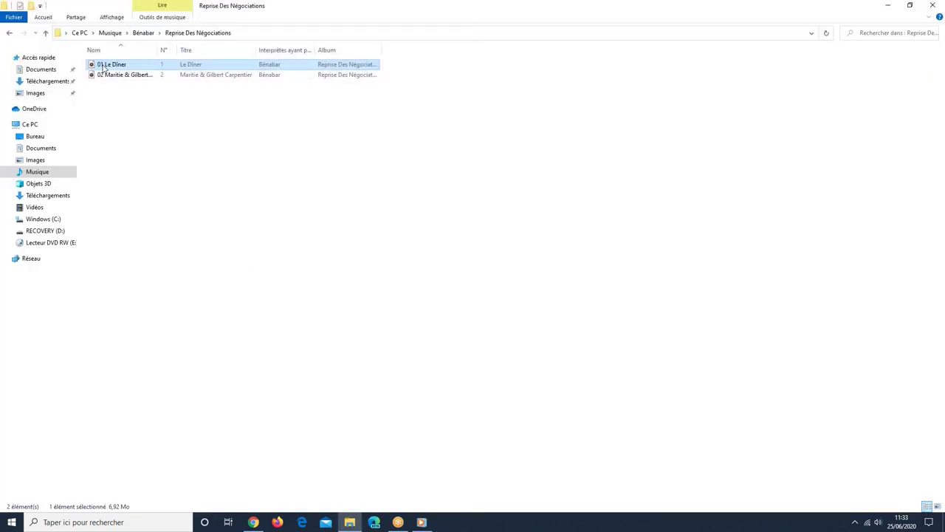
Open 01 Le Dîner with Lecteur Windows Media as the permanent app for .mp3 files, and stop and close the player
mouse_move(422, 522)
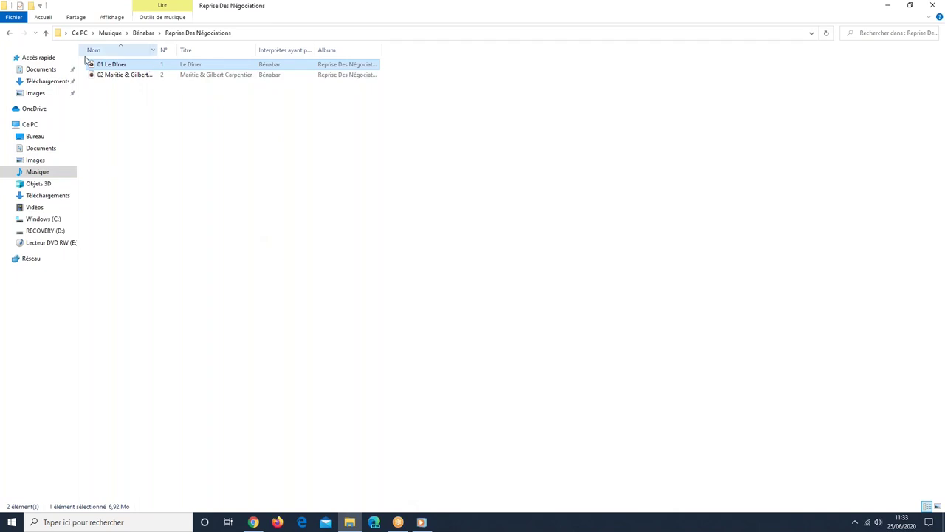
mouse_move(131, 68)
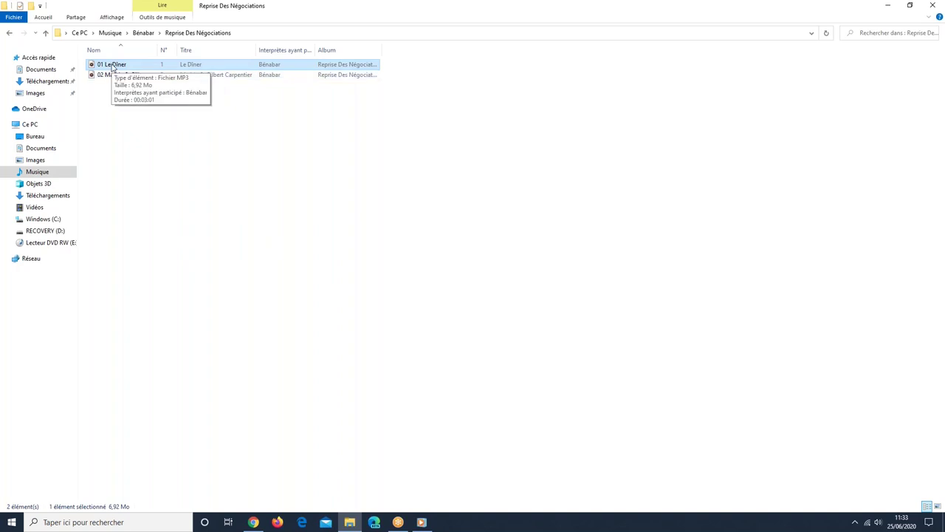
right_click(112, 68)
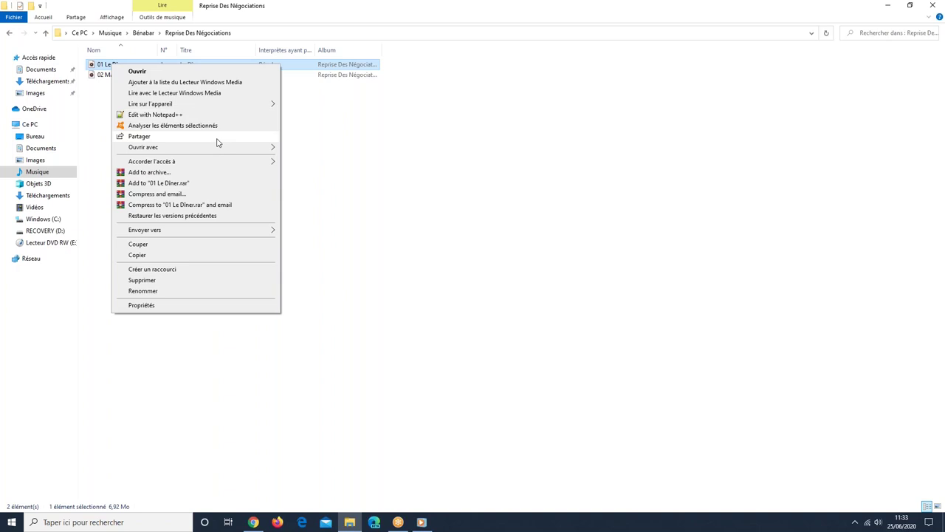
mouse_move(220, 149)
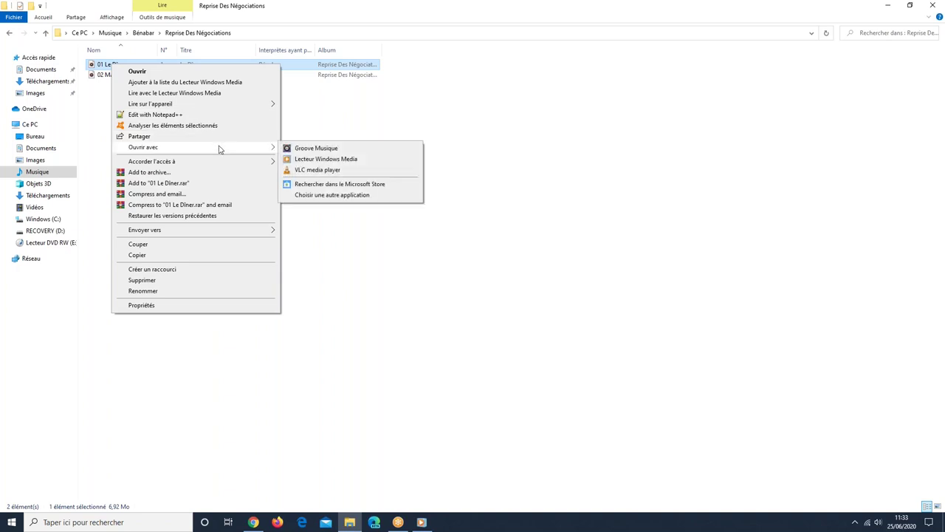
click(333, 196)
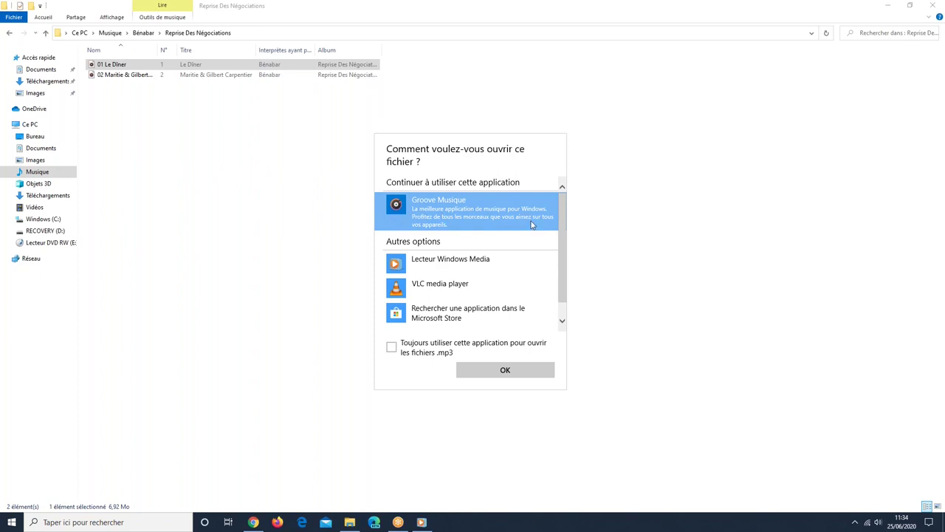
click(443, 264)
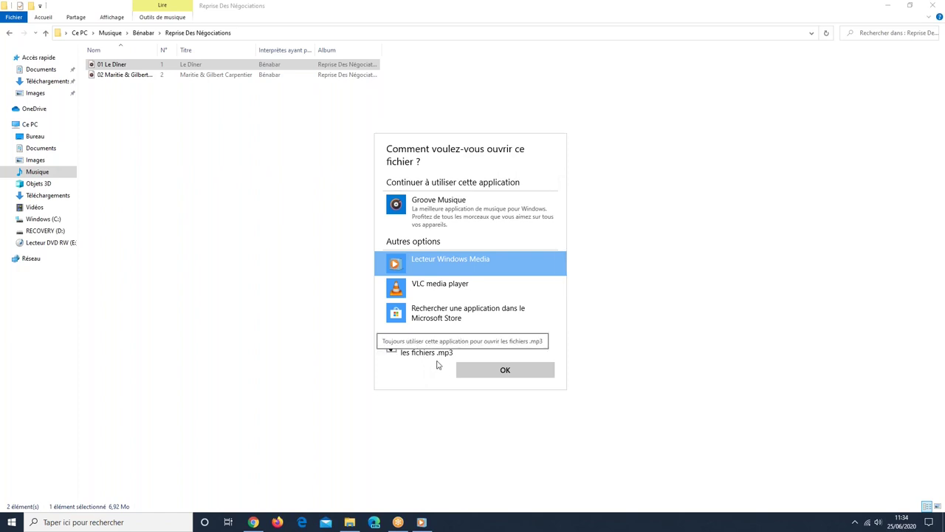
click(484, 373)
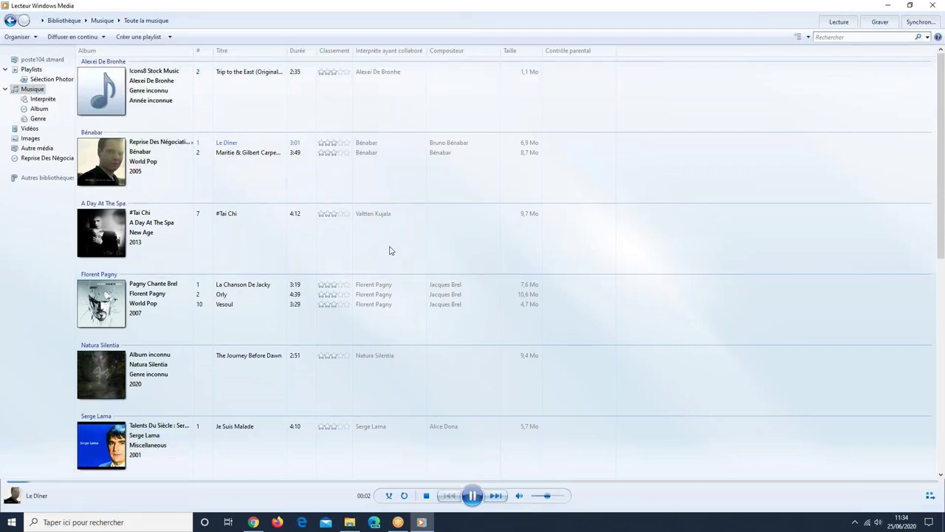
click(471, 493)
click(939, 5)
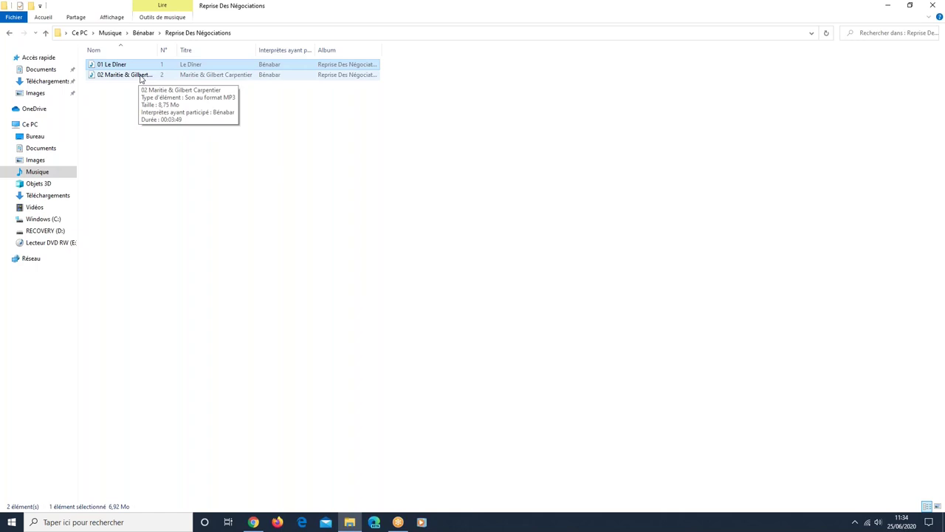
Play 02 Maritie & Gilbert Carpentier from the album folder, pause it and reduce the player from its maximized window
double_click(141, 76)
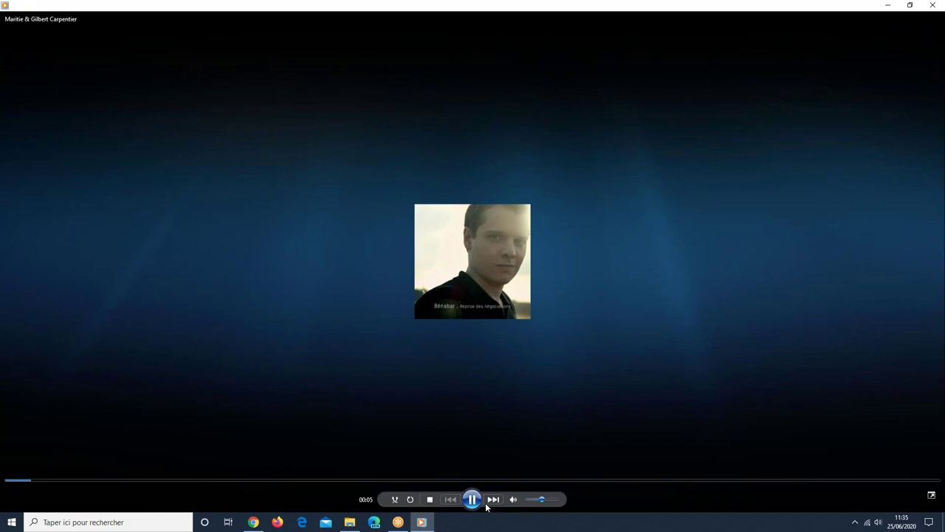
click(473, 499)
click(910, 5)
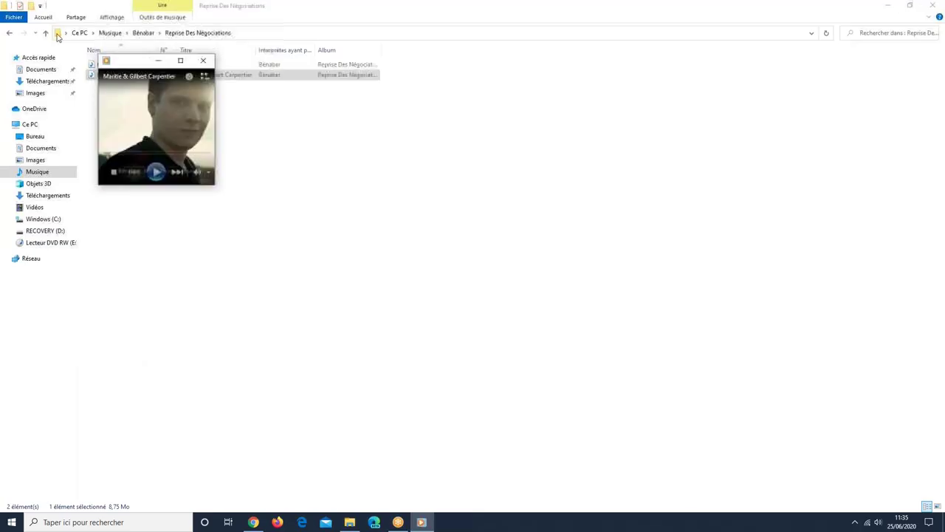
Reposition the small player window in the middle of the desktop and switch it to the library view
drag(148, 68, 523, 183)
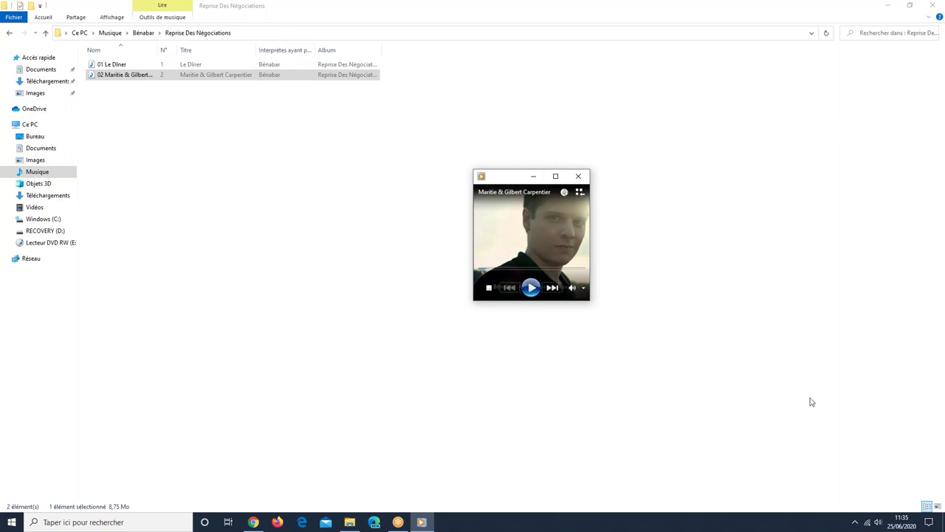
drag(517, 175, 900, 449)
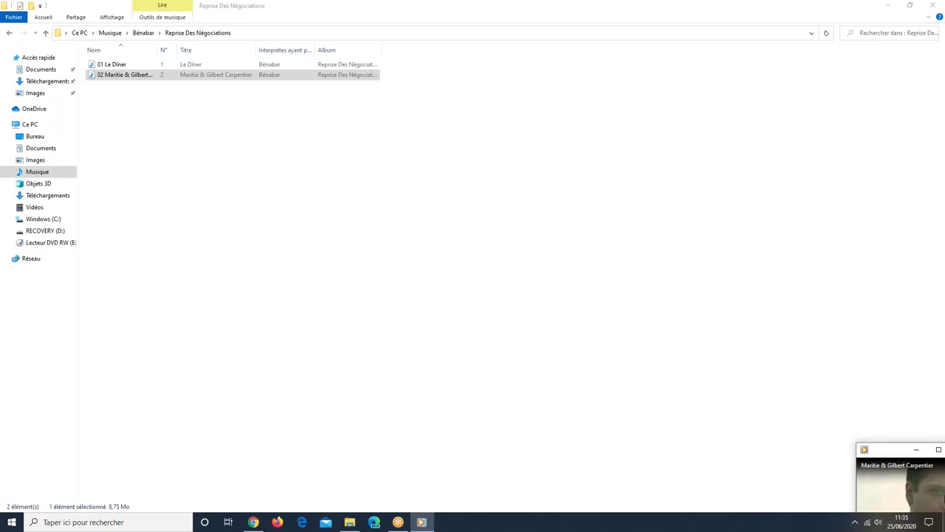
drag(894, 461, 498, 253)
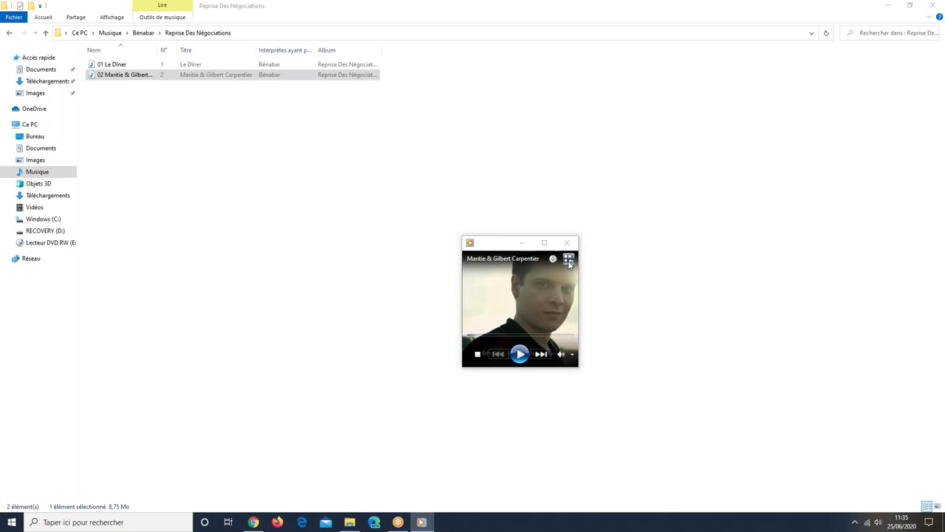
click(569, 260)
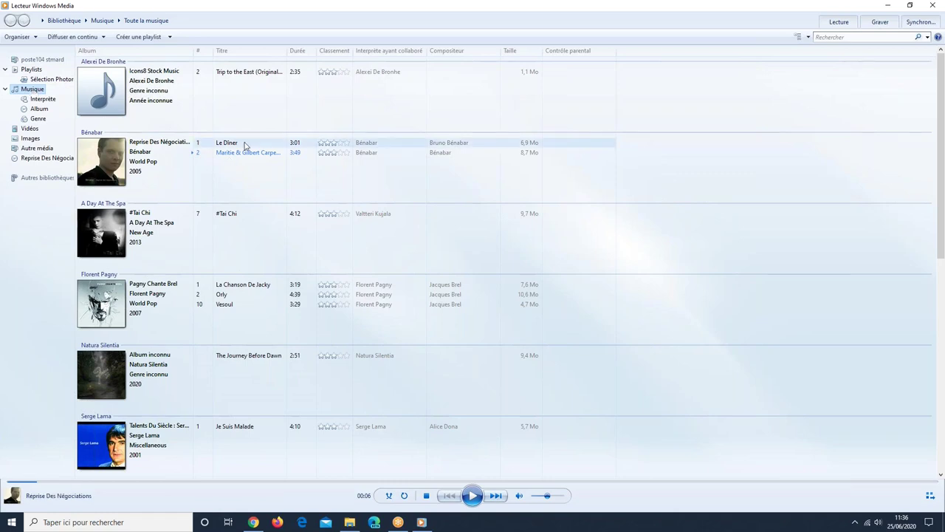
mouse_move(244, 145)
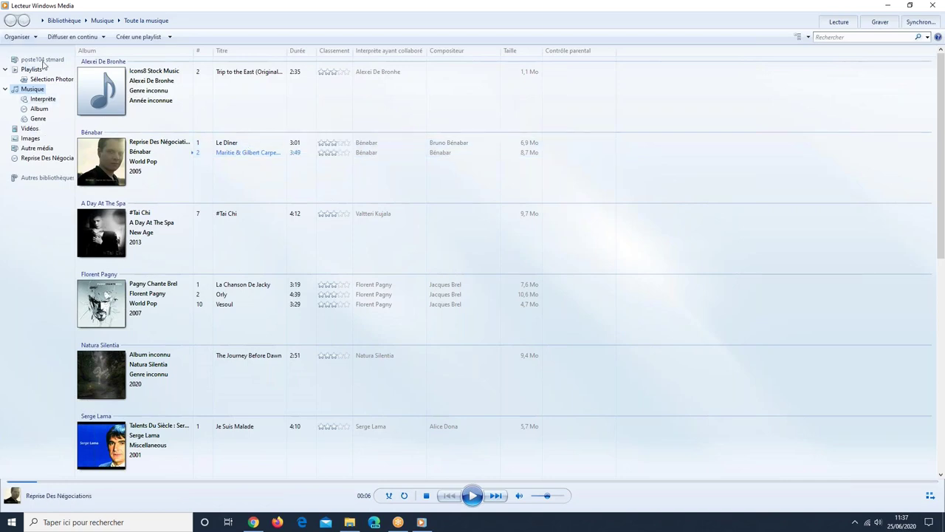
Show the audio CD's track list, deselect all tracks and select only tracks 6 and 10
click(40, 160)
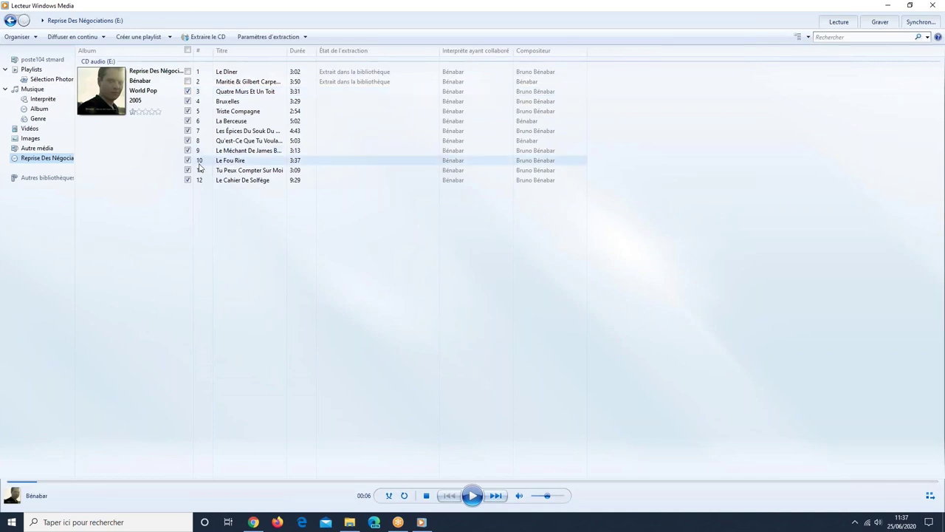
click(188, 50)
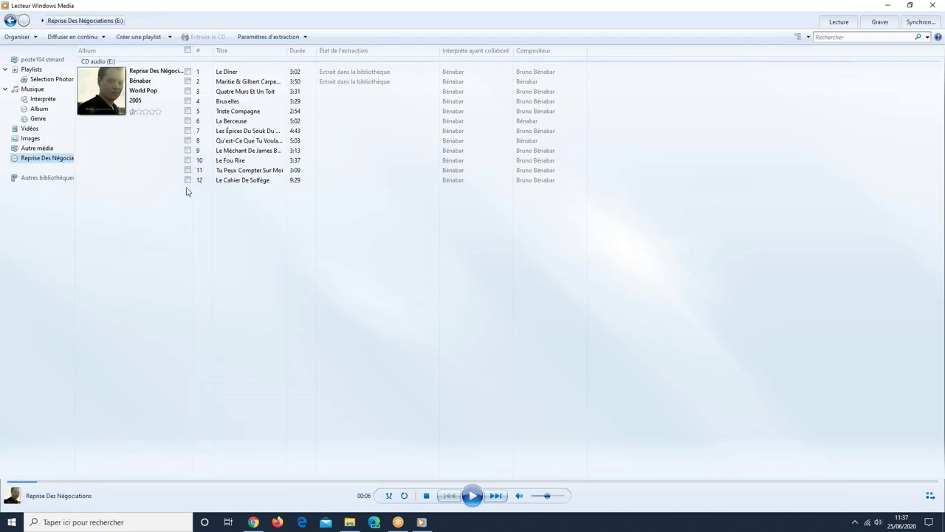
click(188, 160)
click(188, 121)
Check the MP3 format and 320 Kbits/s quality settings, and extract CD tracks 6 and 10
click(277, 36)
mouse_move(319, 69)
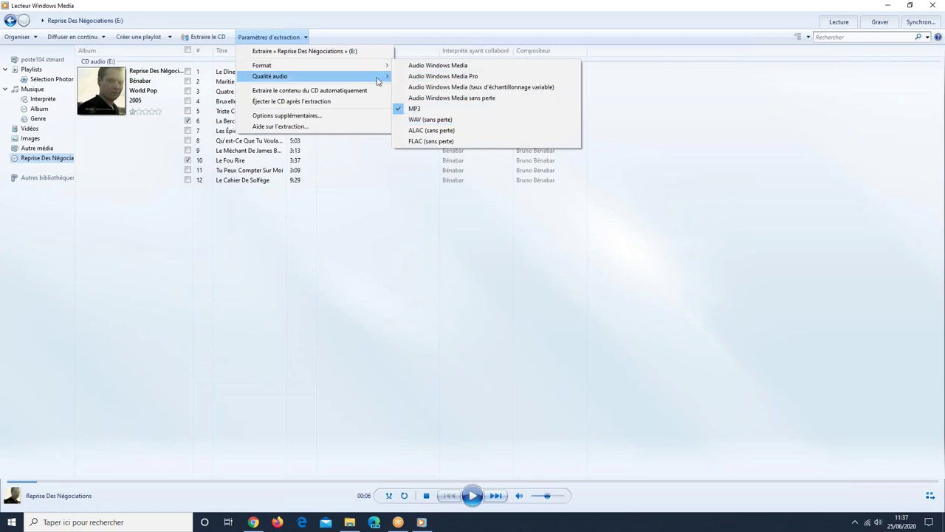
mouse_move(379, 79)
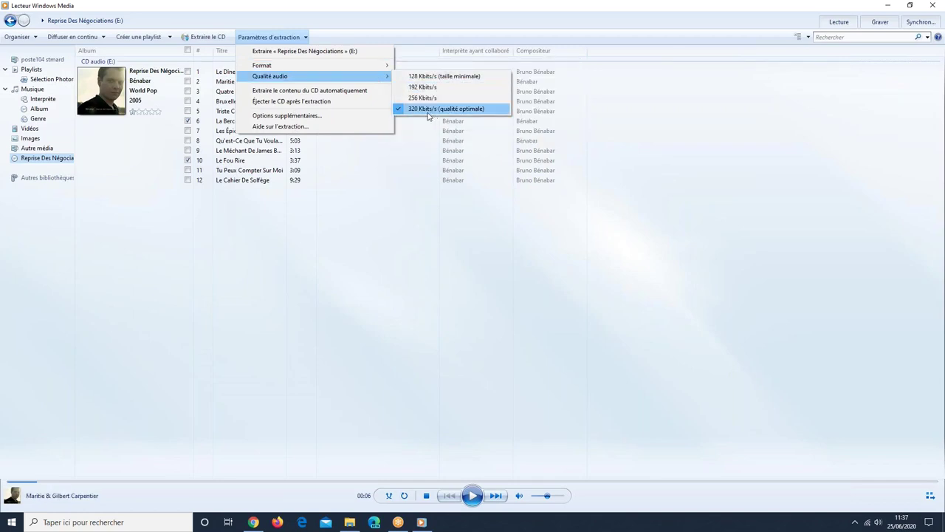
click(395, 200)
click(216, 37)
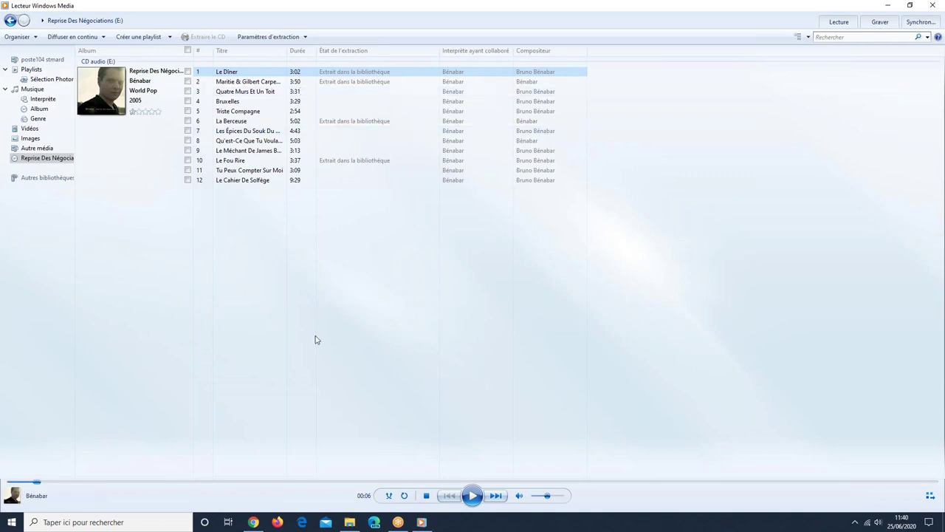
Switch to File Explorer and check the extracted tracks in Musique > Bénabar > Reprise Des Négociations
click(349, 522)
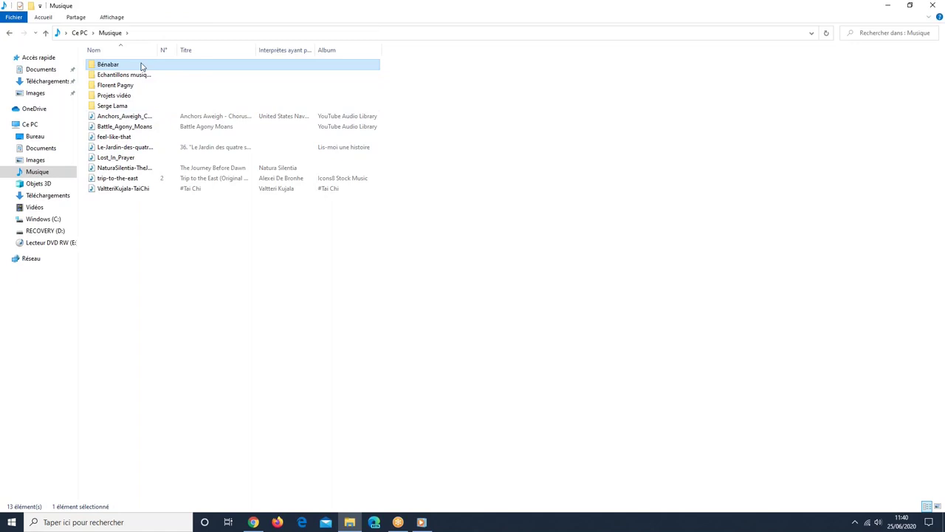
double_click(139, 66)
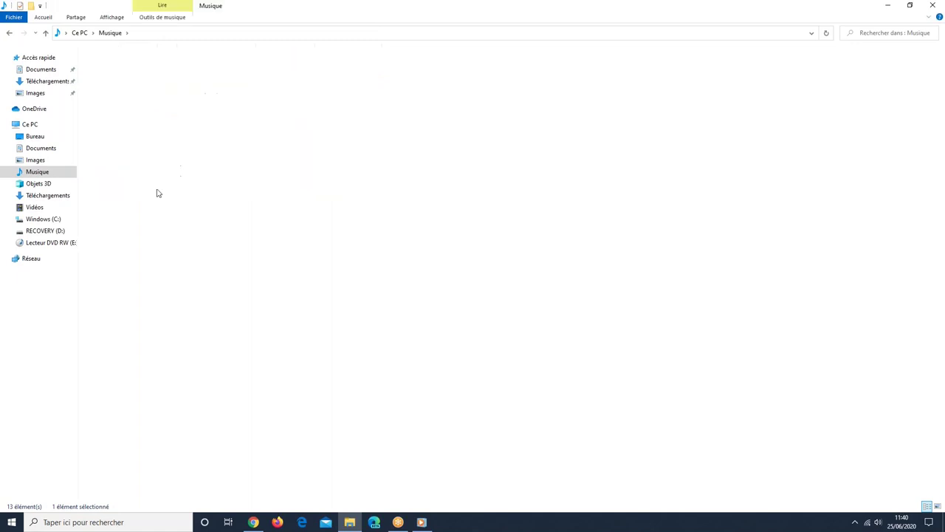
double_click(130, 66)
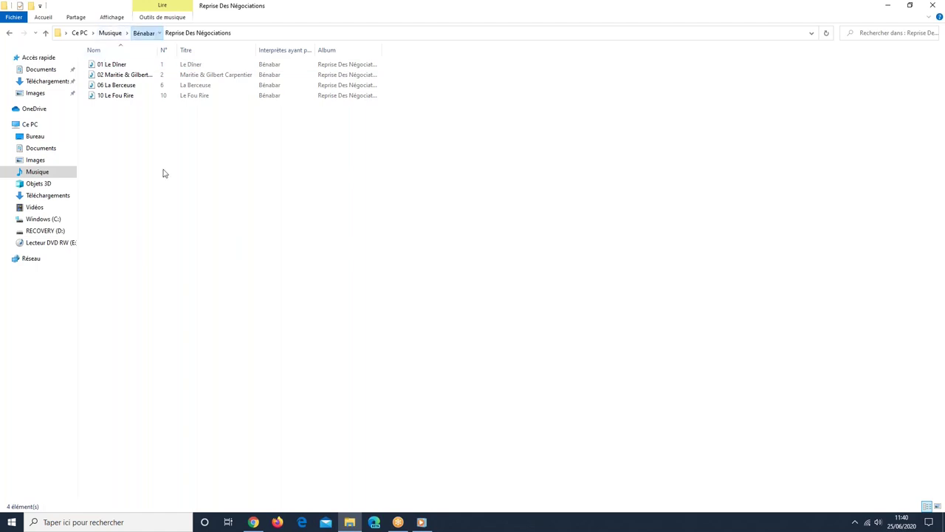
Try to rename the Bénabar folder in Musique as Test renommer
click(114, 35)
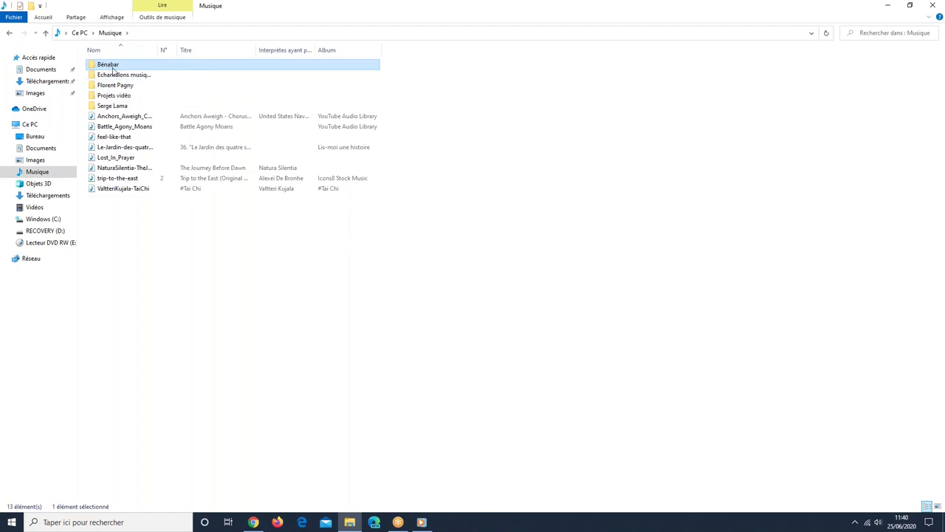
right_click(113, 71)
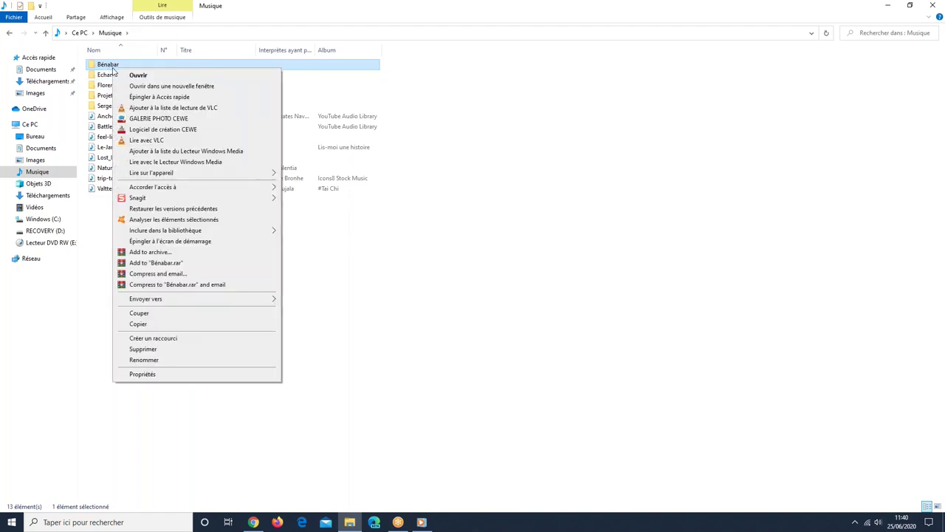
click(189, 361)
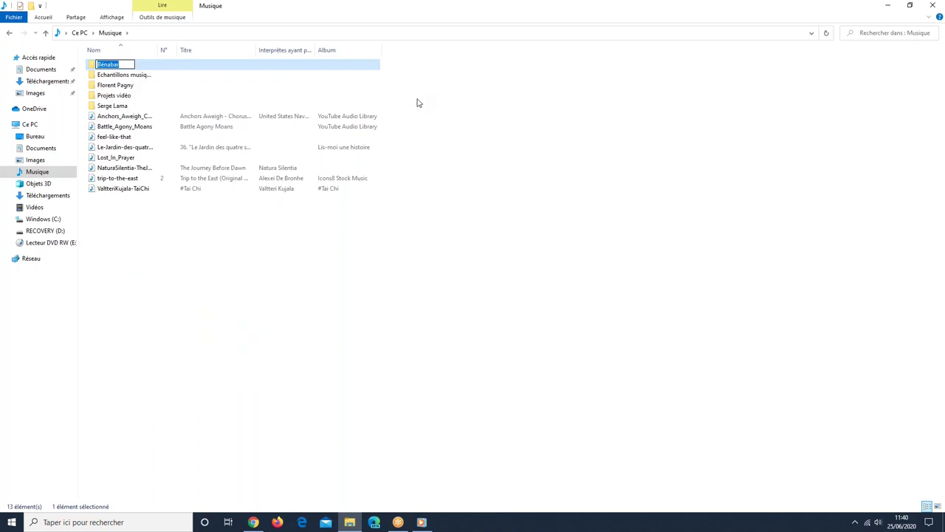
text(Test renommer)
click(416, 100)
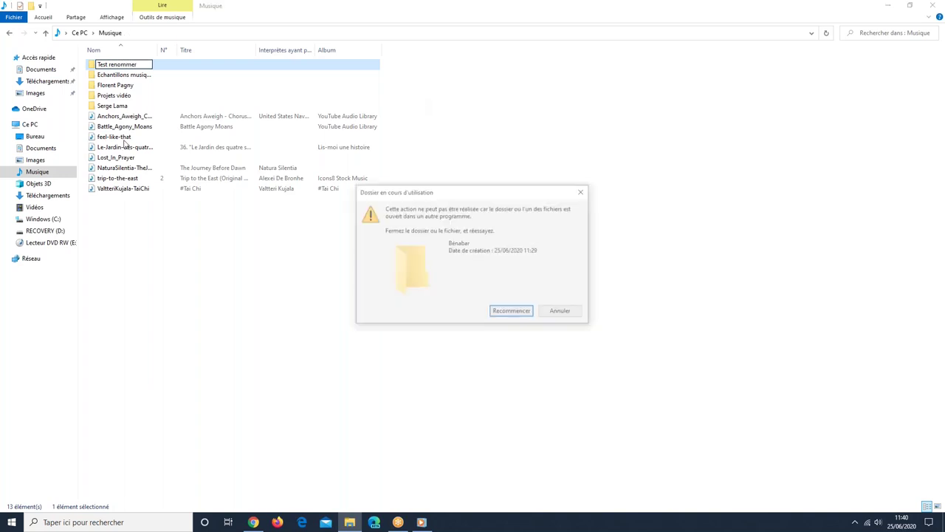
click(517, 311)
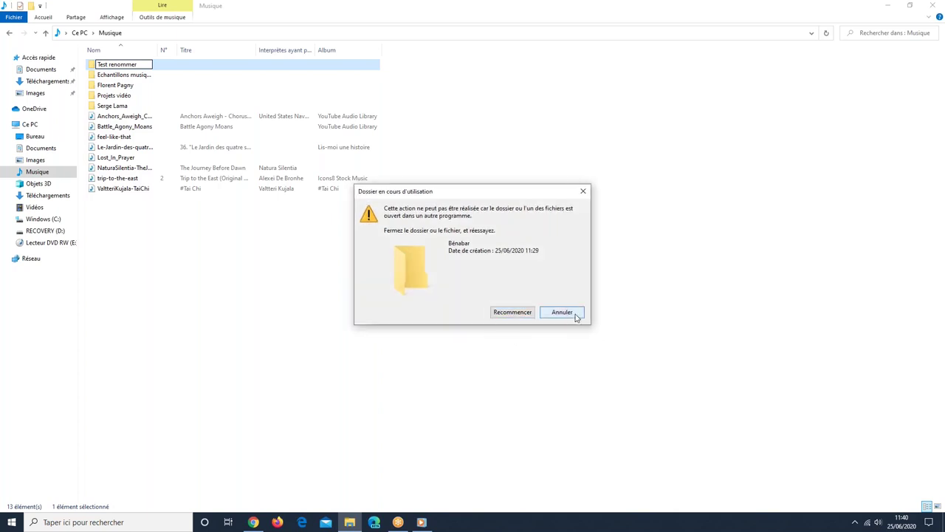
click(561, 311)
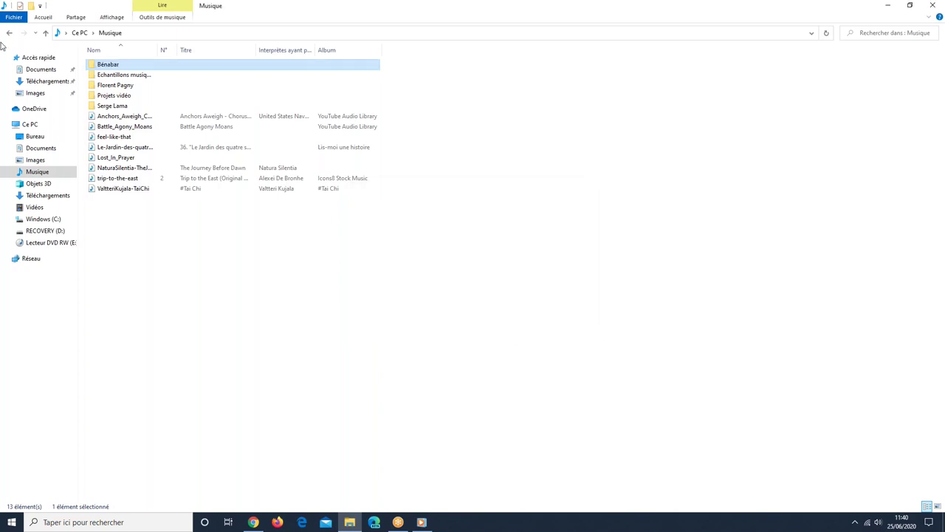
Rename the Serge Lama folder in Musique as Test renommer and open it
right_click(117, 109)
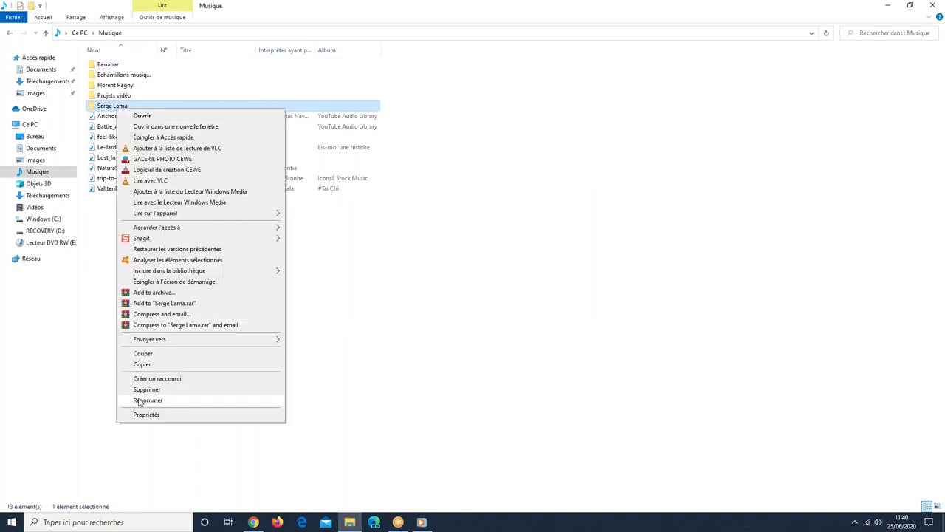
click(140, 400)
text(Test renommer)
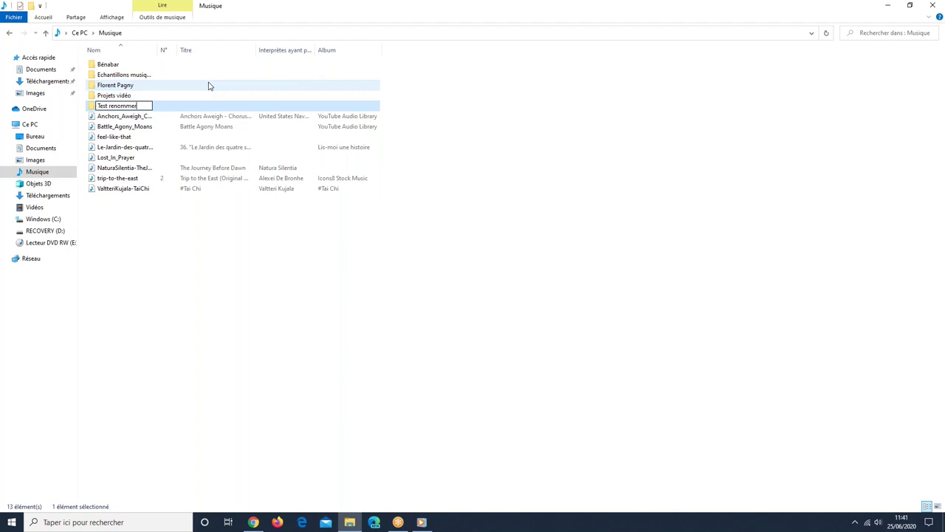
key(Return)
key(Return)
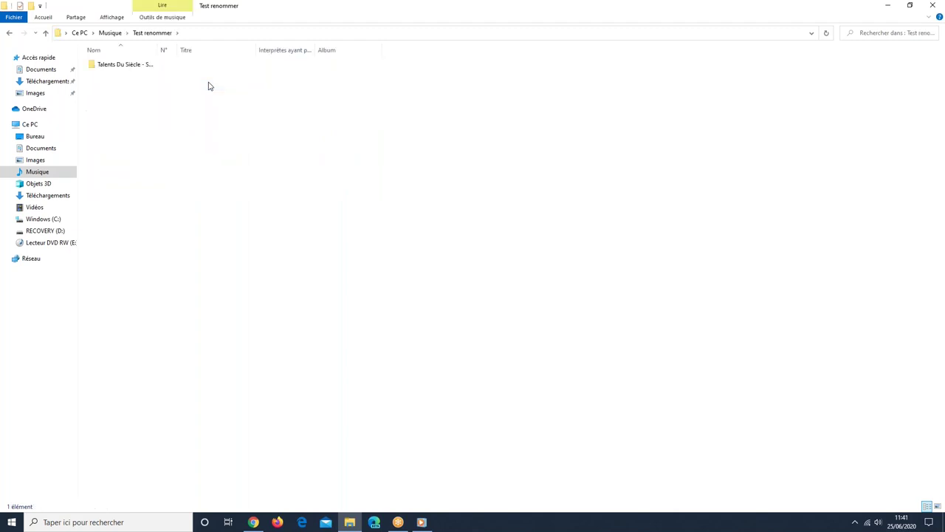
Rename the Talents Du Siècle album folder as Album n1 and open it
right_click(131, 79)
right_click(133, 66)
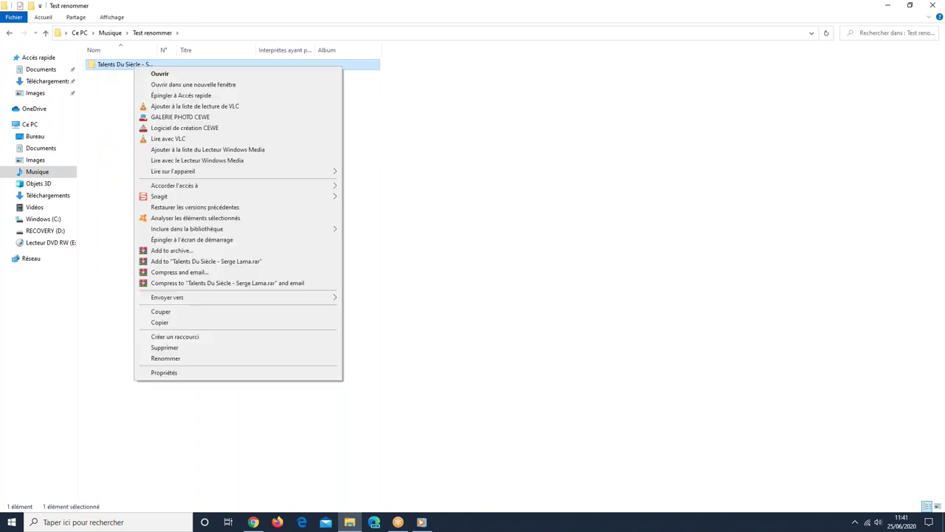
click(175, 358)
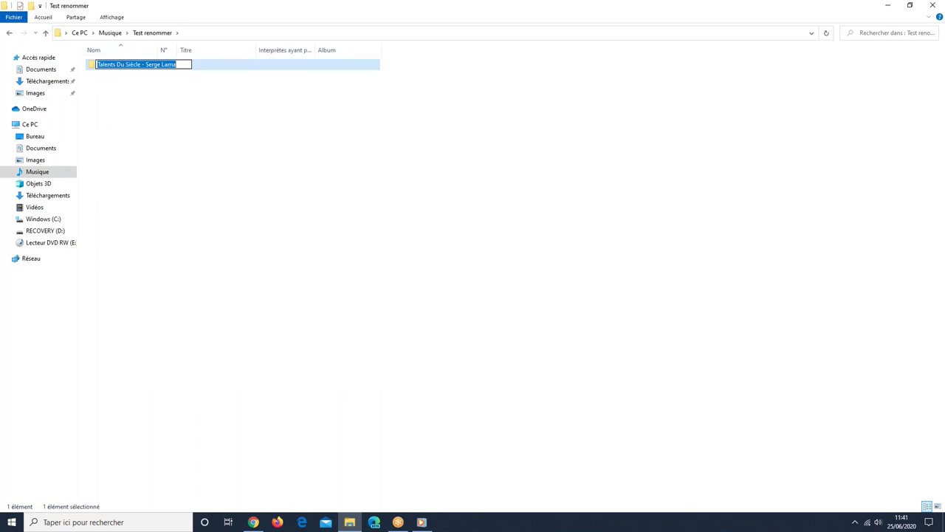
text(Album n1)
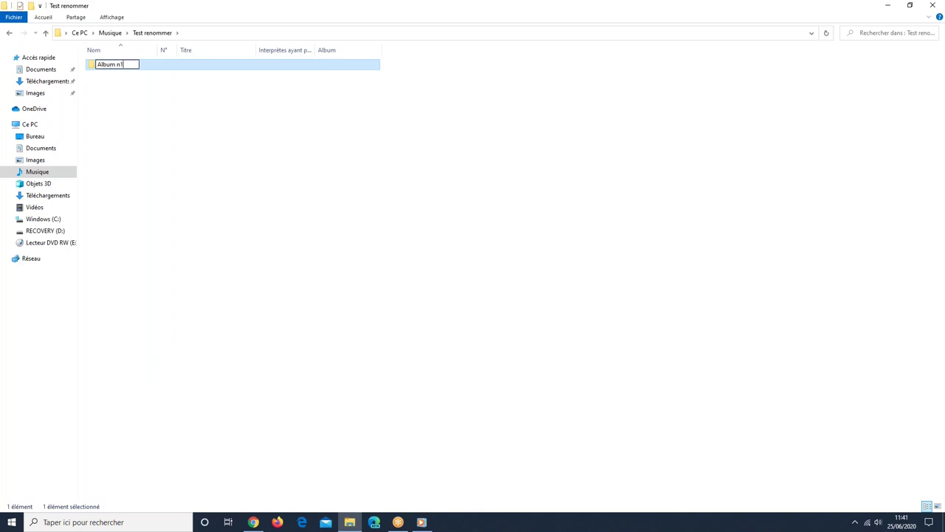
key(Return)
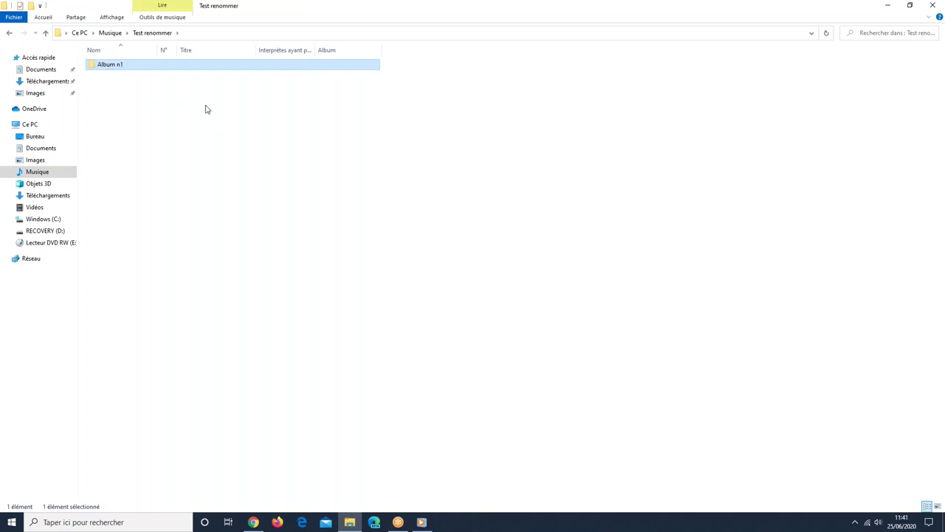
key(Return)
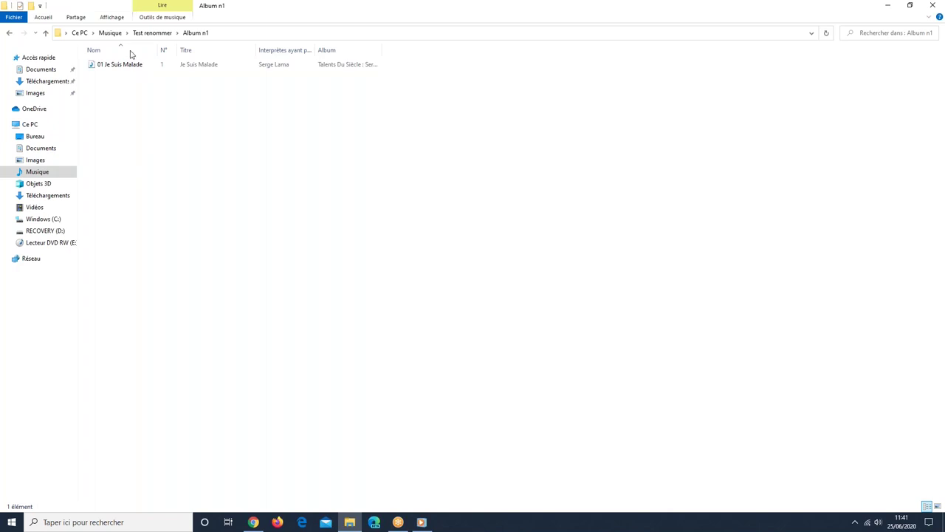
Close the Windows Media Player and File Explorer windows
click(413, 524)
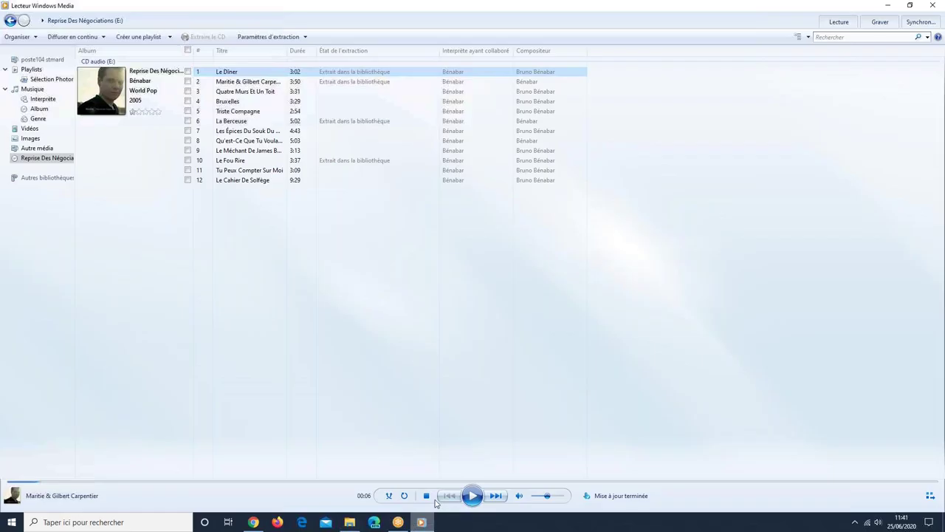
click(933, 6)
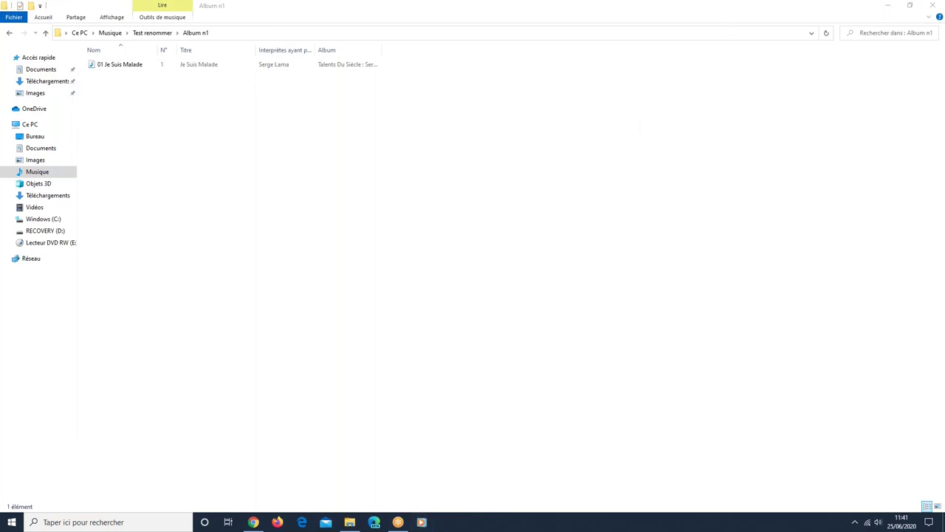
click(932, 6)
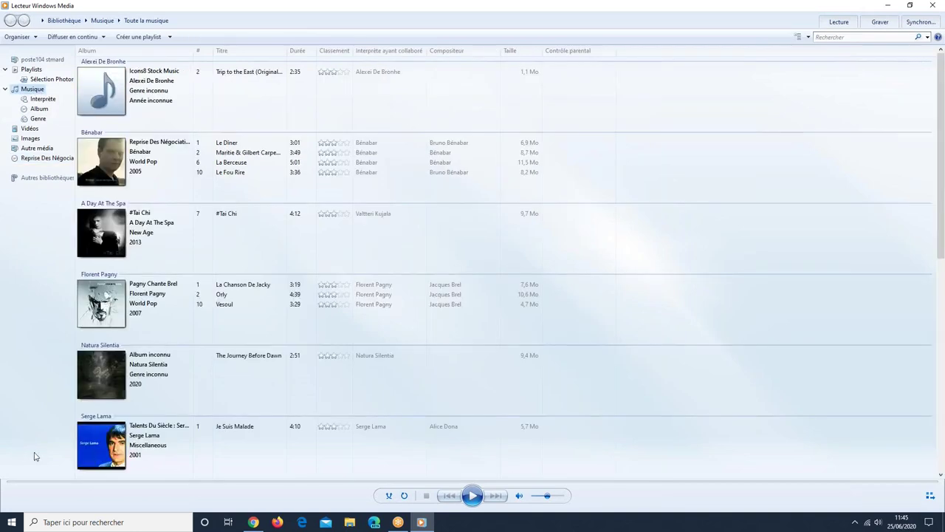
In Windows Media Player, pause the unknown album's playback and select only tracks 1 and 2 of the CD
scroll(199, 458, down, 1)
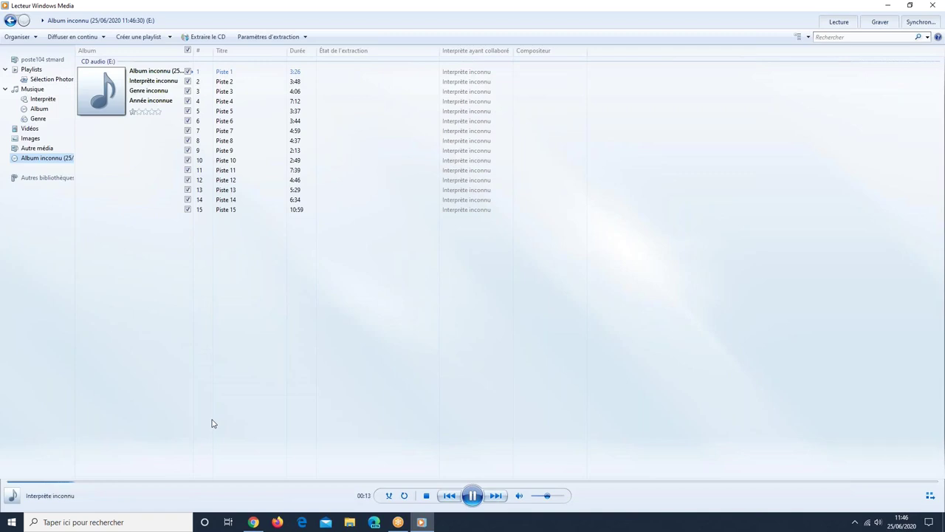
click(473, 496)
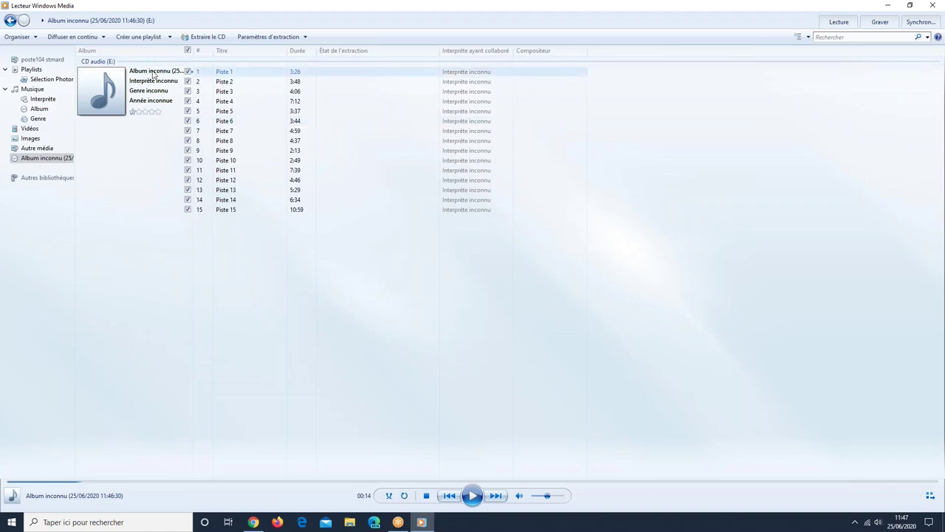
click(188, 51)
click(189, 72)
click(188, 82)
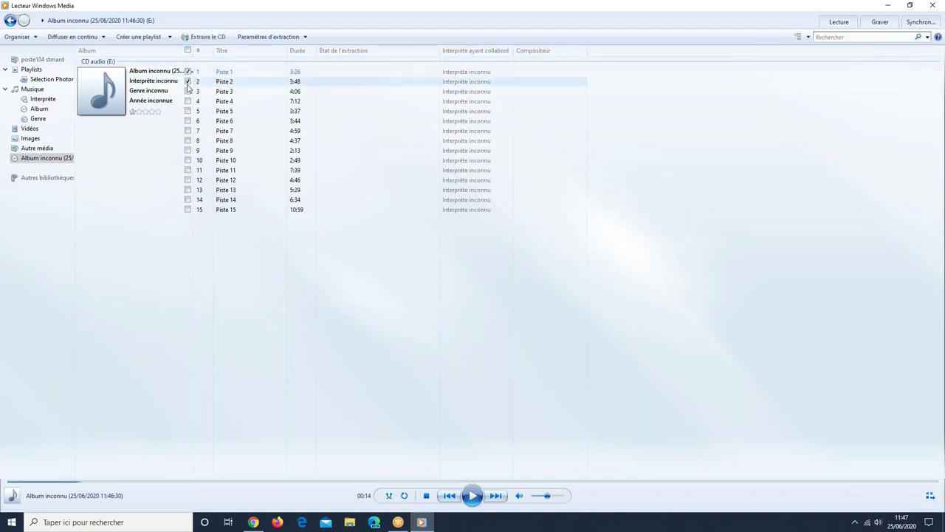
Check the MP3 format and 320 Kbits/s quality settings, extract CD tracks 1 and 2, and dismiss the missing CD information notice
click(285, 38)
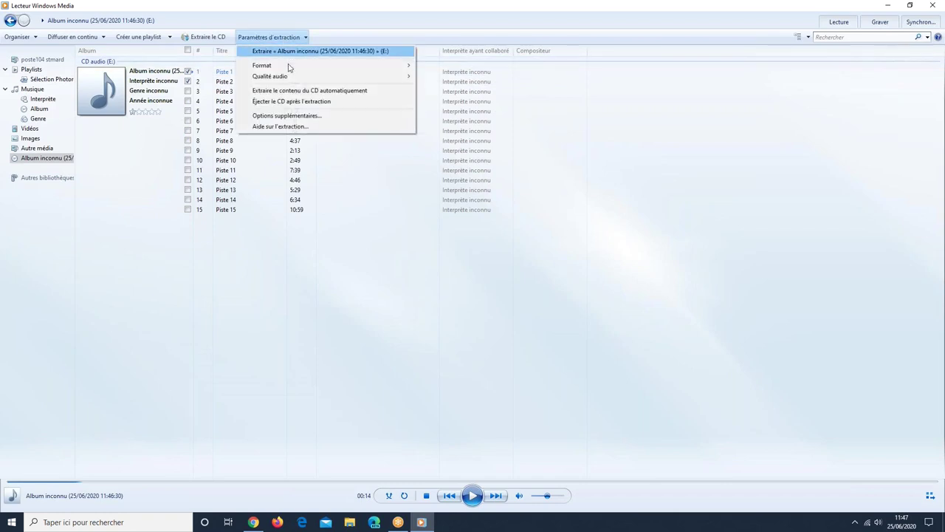
mouse_move(290, 66)
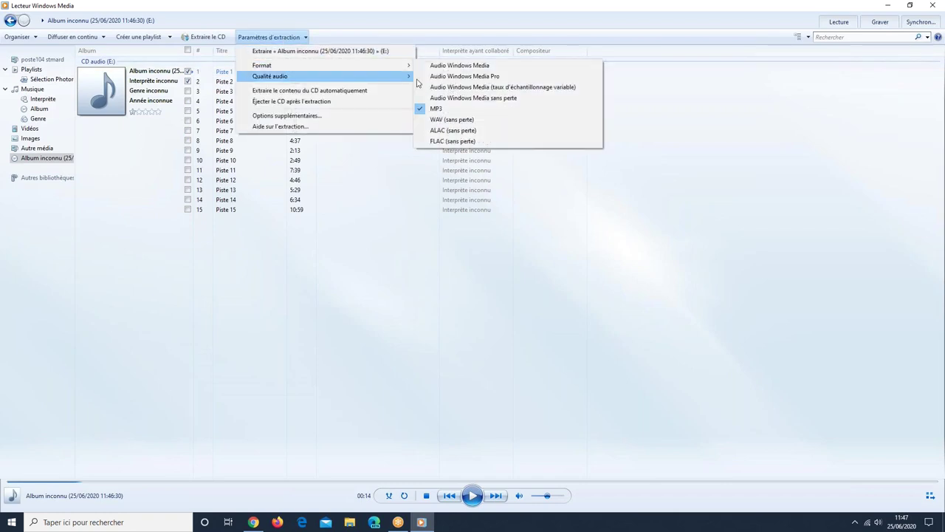
mouse_move(377, 83)
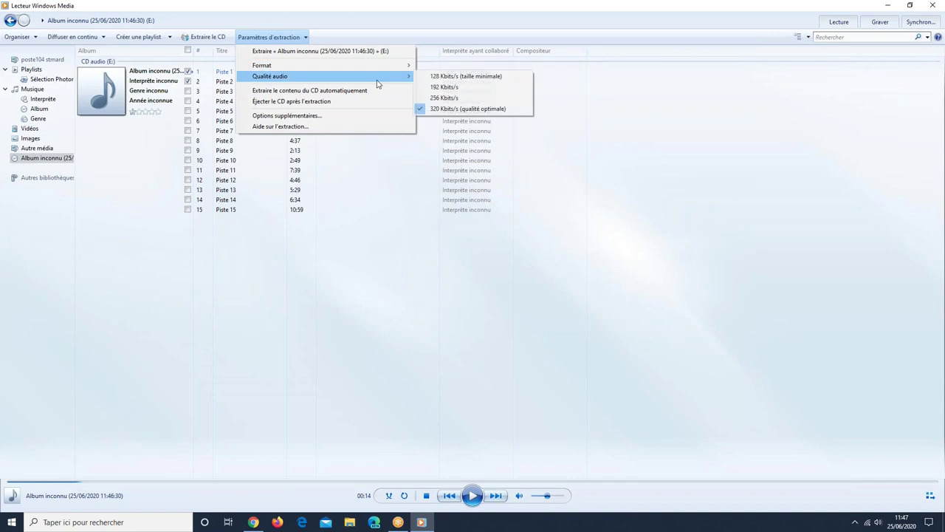
click(379, 262)
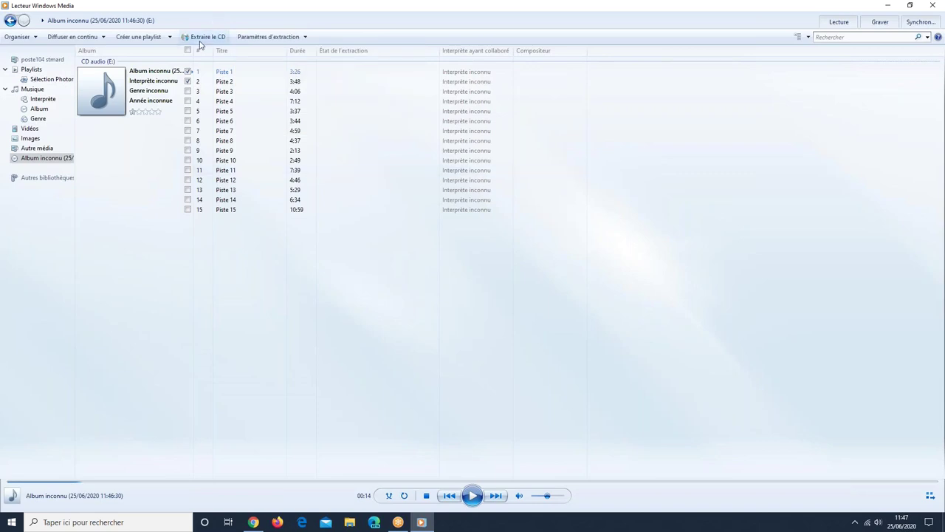
click(202, 40)
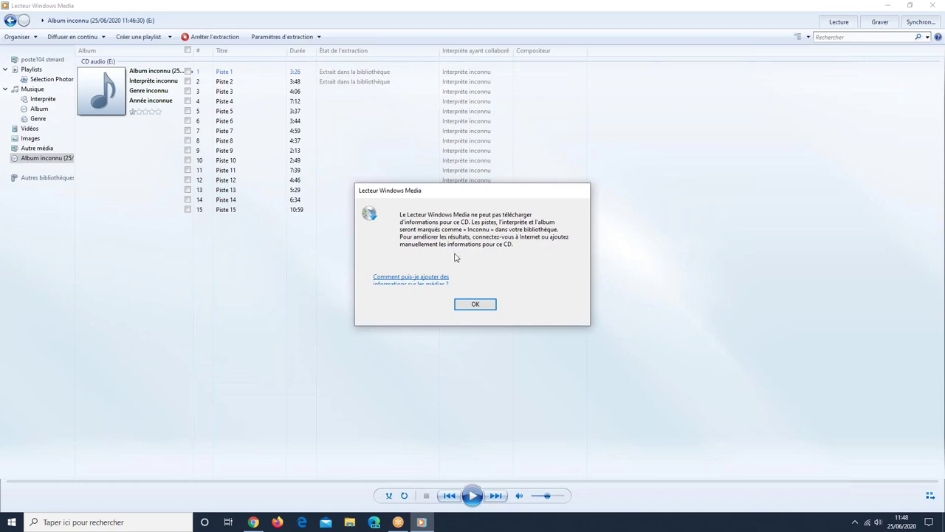
click(476, 305)
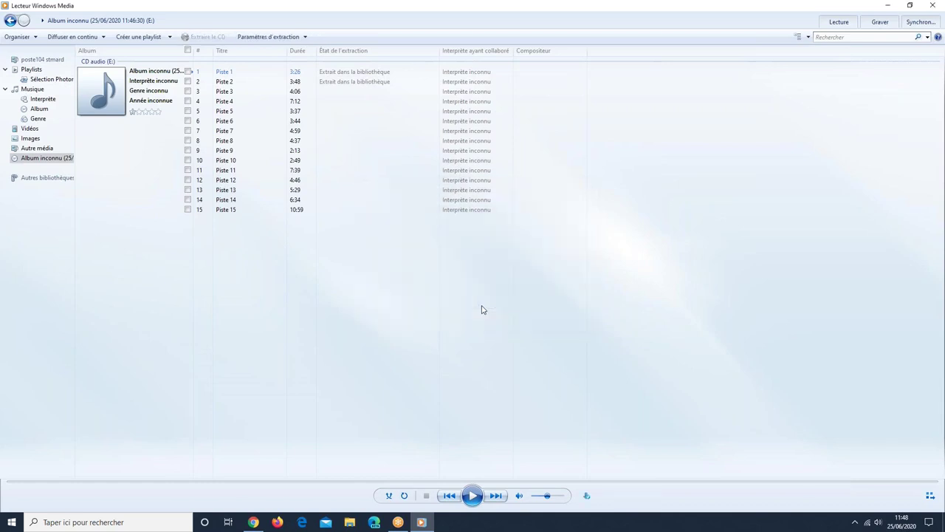
Switch to File Explorer, open Musique > Interprète inconnu, and widen the name column to read the album folder's full name
click(349, 522)
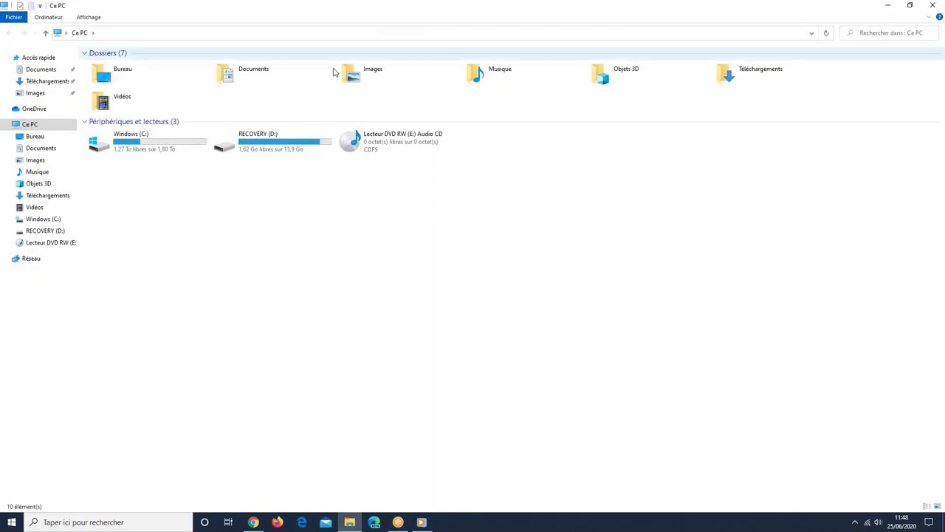
click(537, 79)
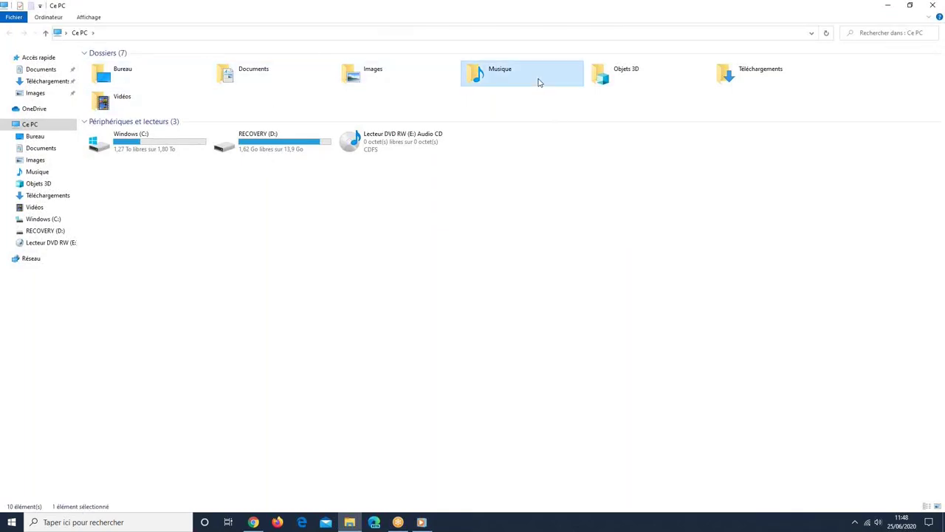
double_click(538, 83)
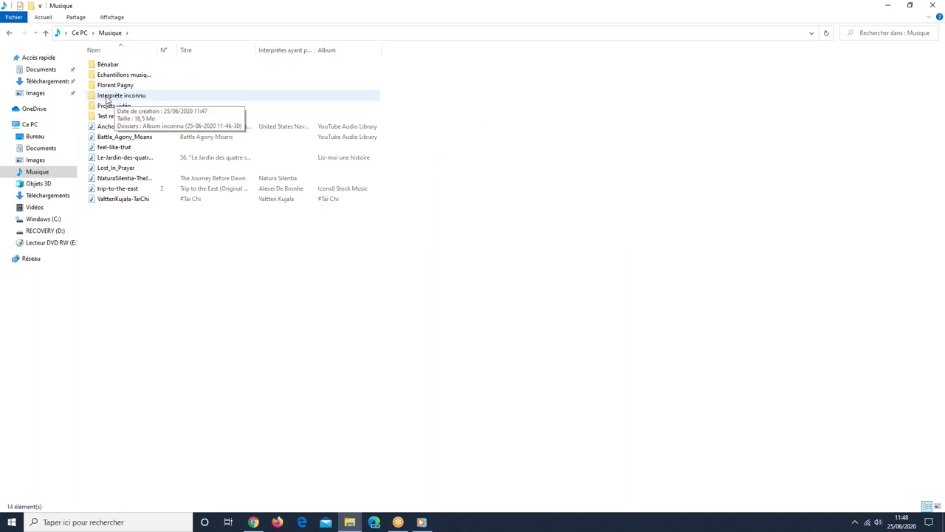
double_click(106, 99)
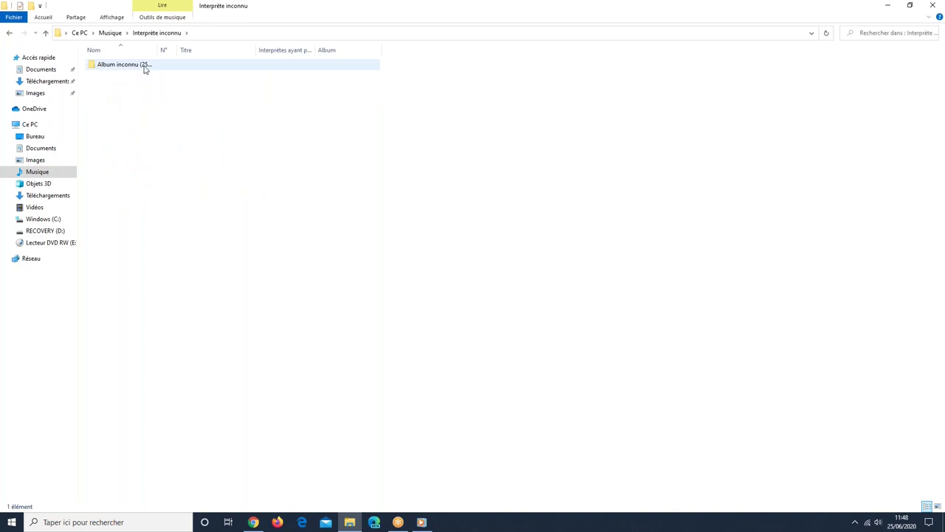
drag(158, 48, 212, 46)
click(183, 66)
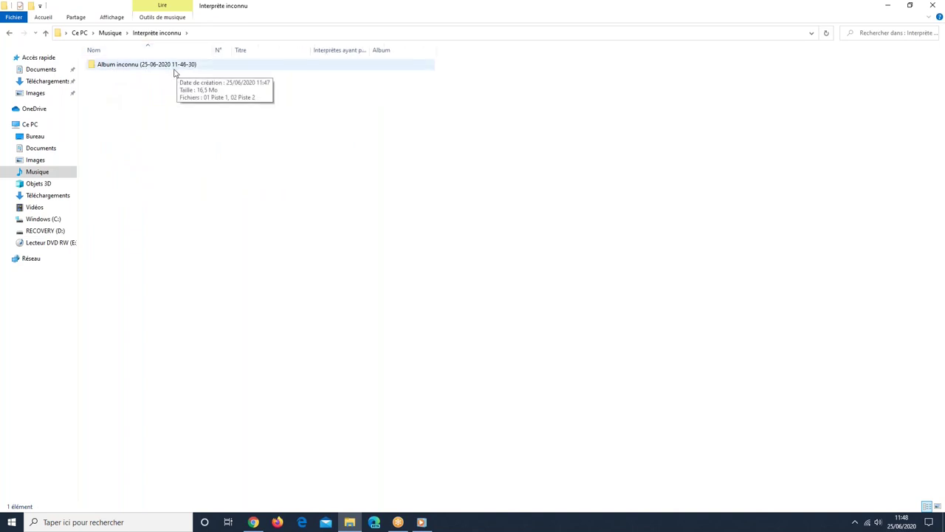
Go back to Musique and rename the Interprète inconnu folder as Tryo
click(105, 34)
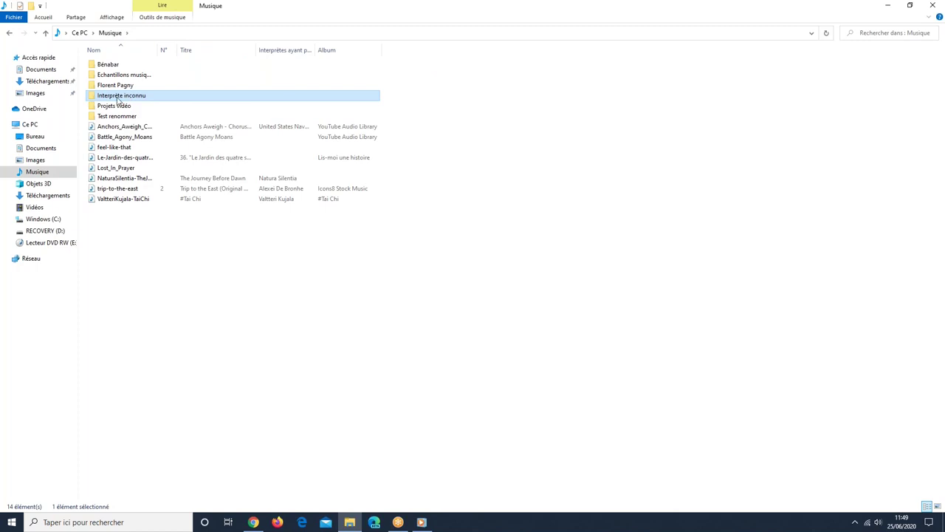
right_click(127, 96)
click(158, 386)
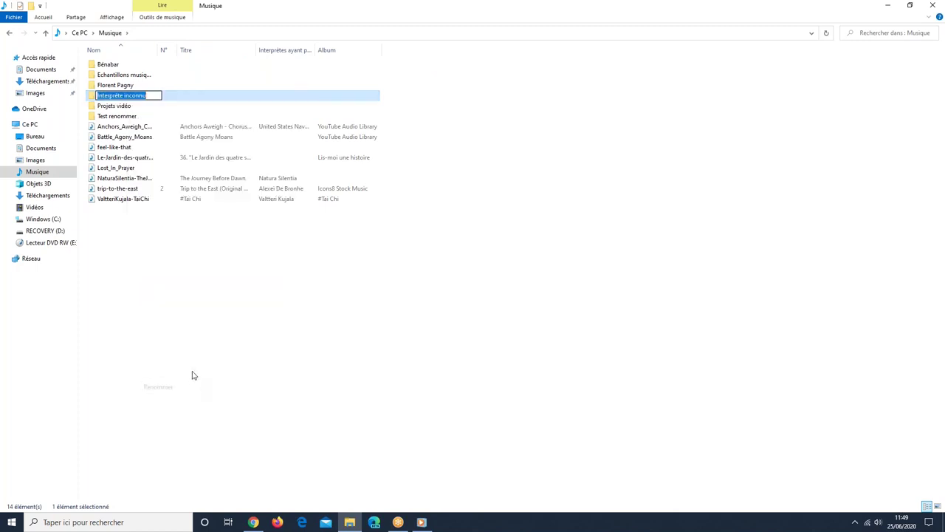
text(Tryo)
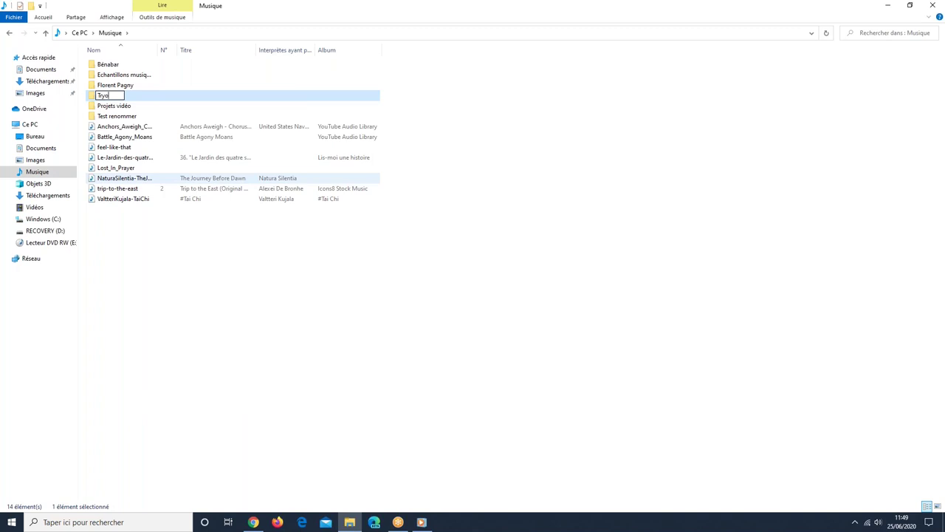
key(Return)
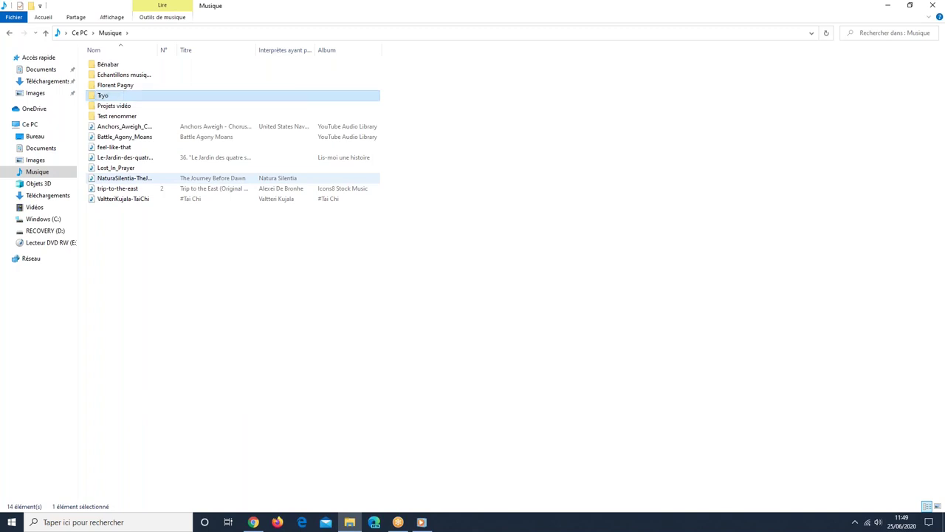
Open the Tryo folder and rename its unknown album folder as Album cours
double_click(154, 98)
click(127, 68)
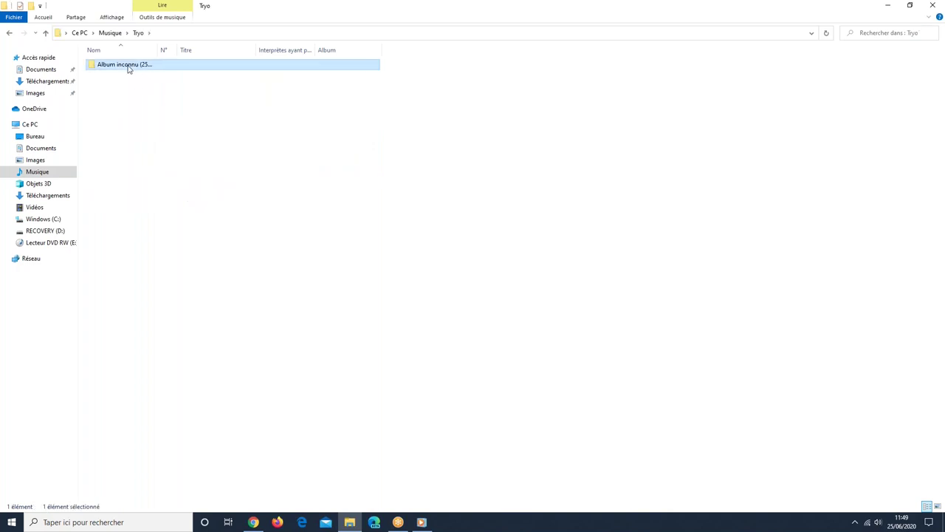
right_click(127, 68)
click(175, 359)
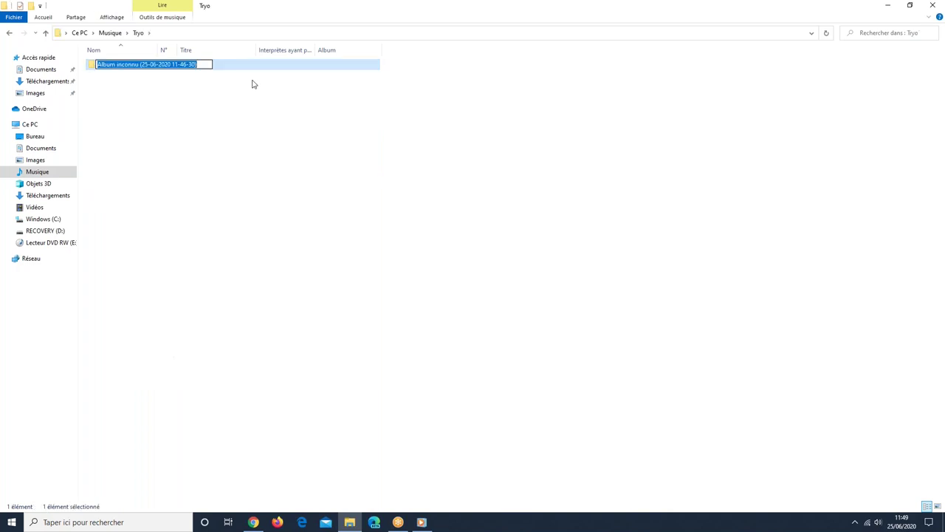
text(Album )
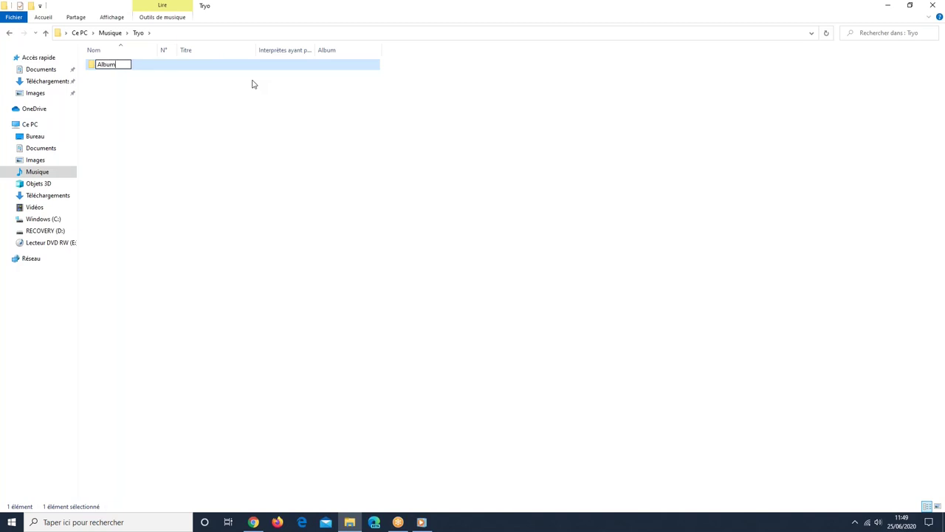
text(cours)
key(Return)
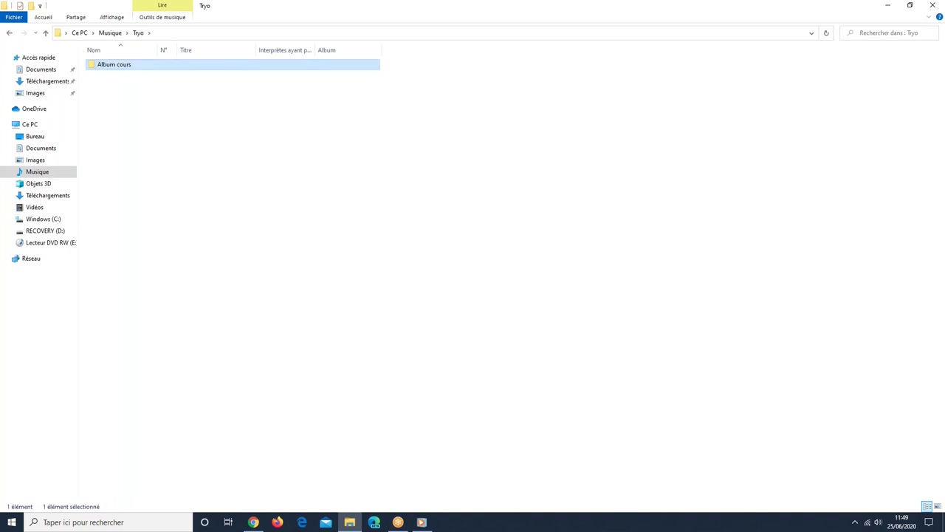
Open the Album cours folder to view its extracted tracks, and return to the Musique folder
double_click(175, 68)
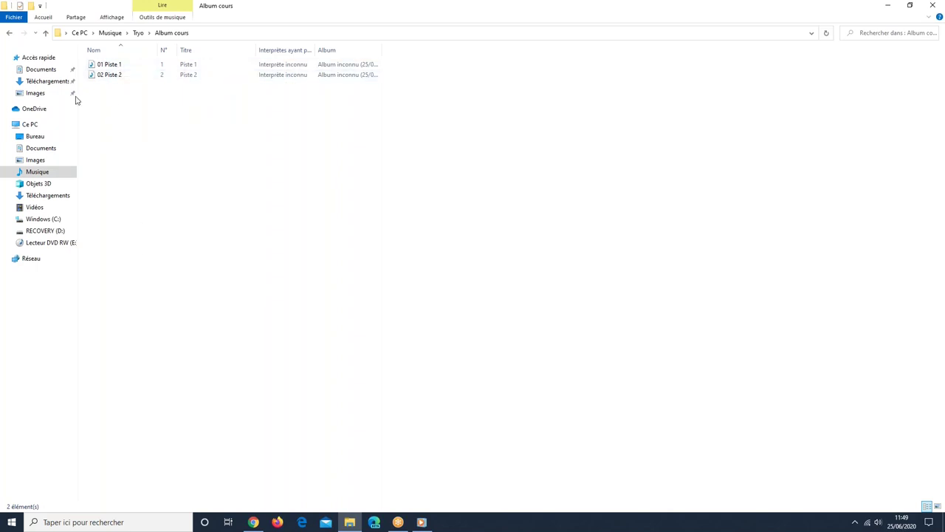
click(138, 34)
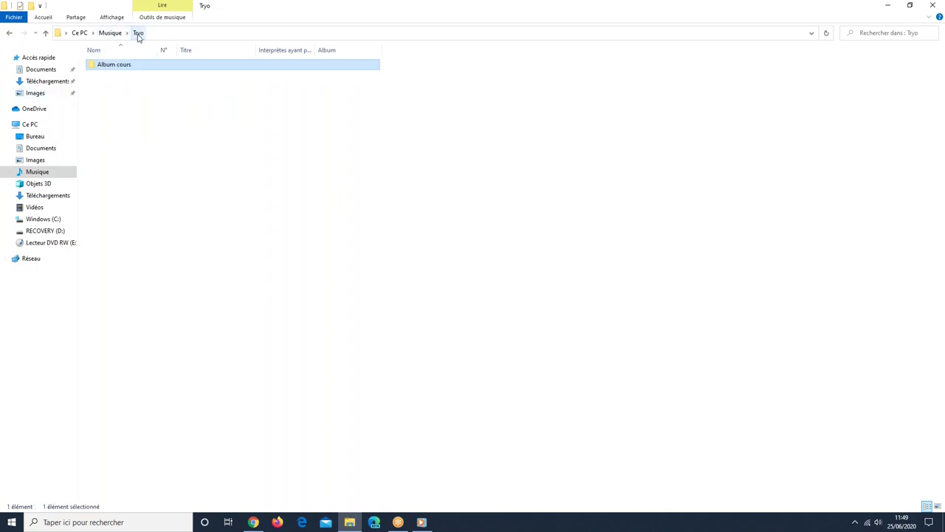
click(106, 37)
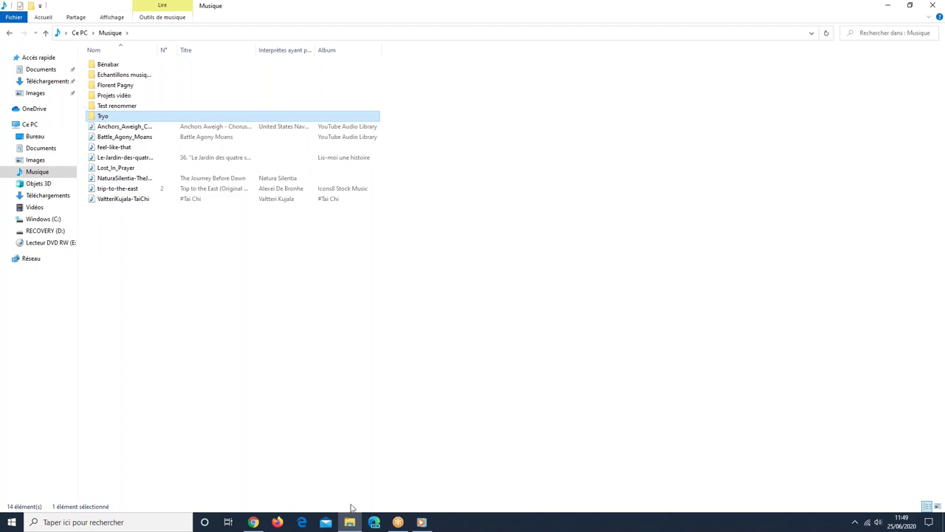
Switch to Windows Media Player, open the Musique library, and rename the unknown artist's album as musique cours
click(421, 522)
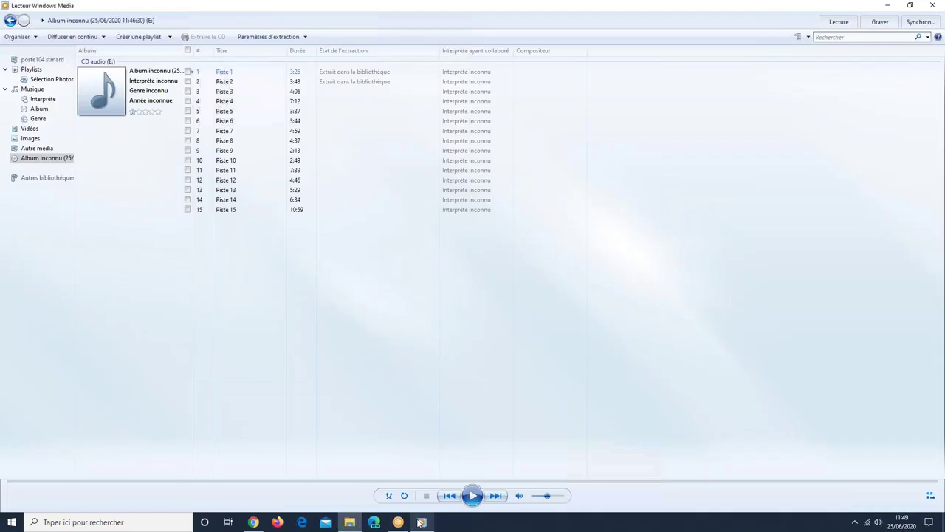
click(32, 89)
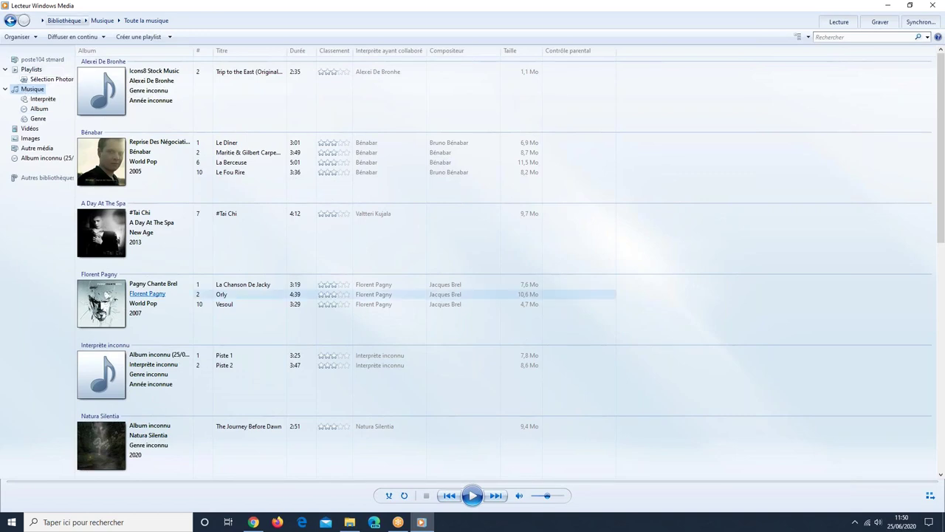
right_click(153, 358)
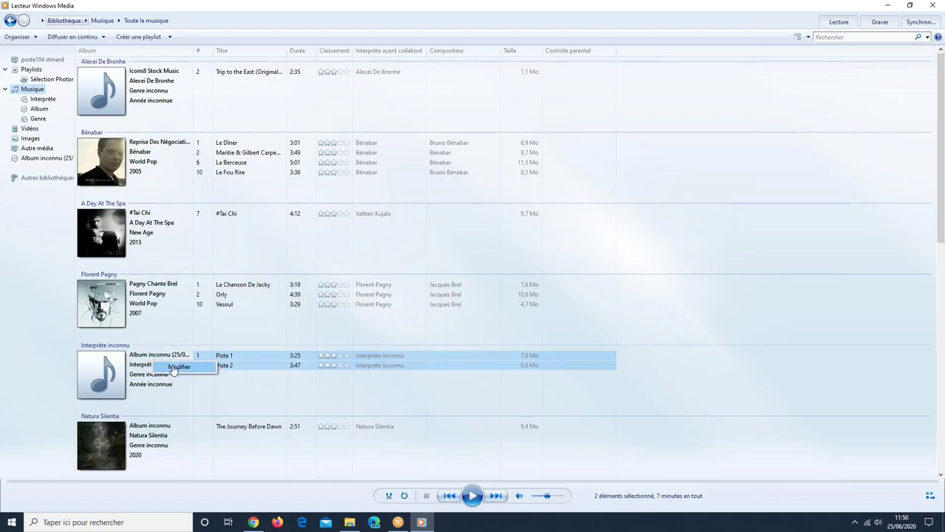
click(177, 366)
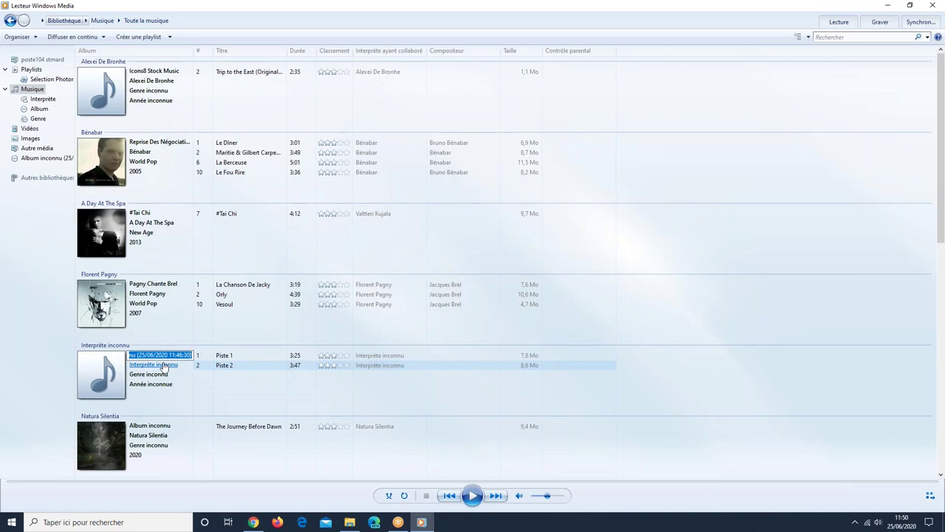
key(BackSpace)
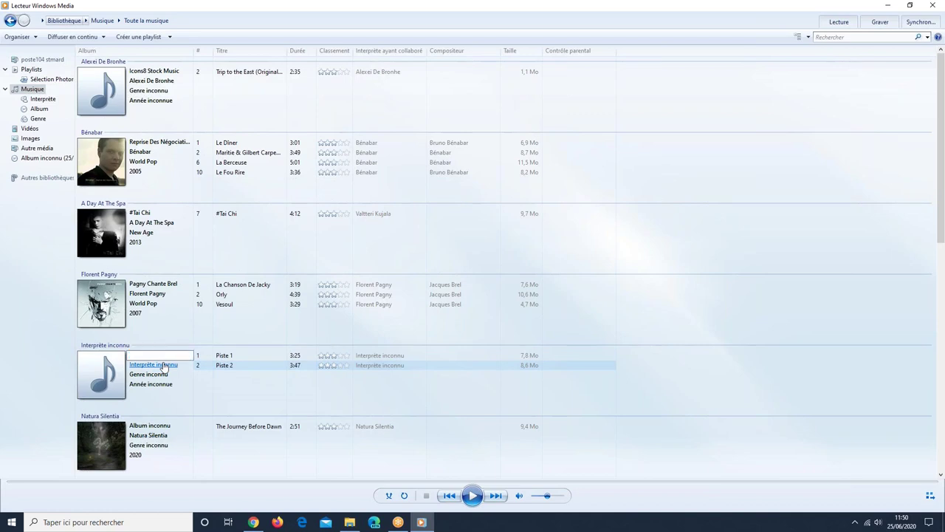
text(musique cours)
key(Return)
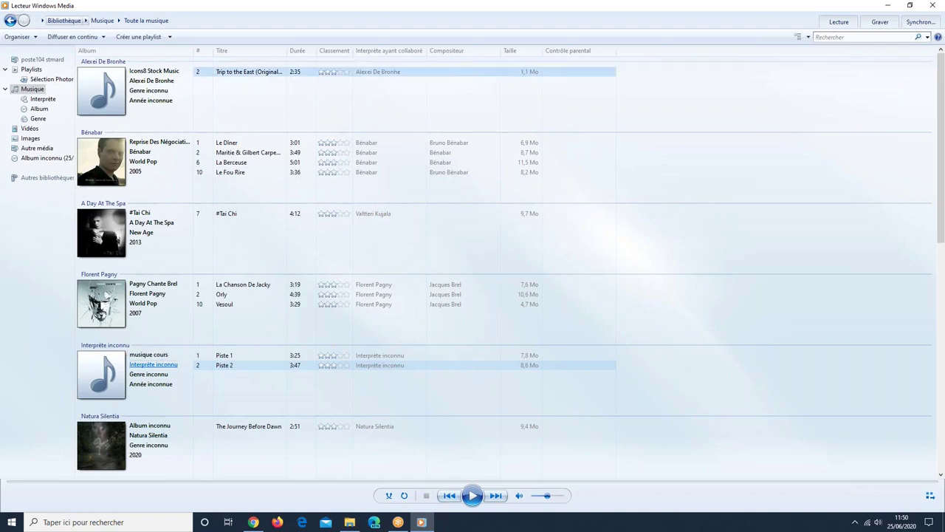
Change the musique cours album's artist to Tryo 2 and find the album at its new place in the library
click(109, 350)
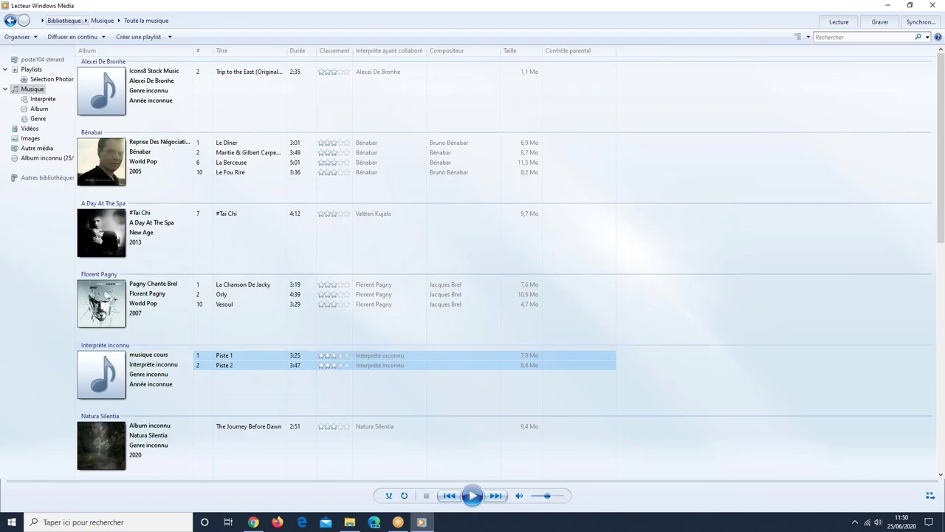
right_click(165, 369)
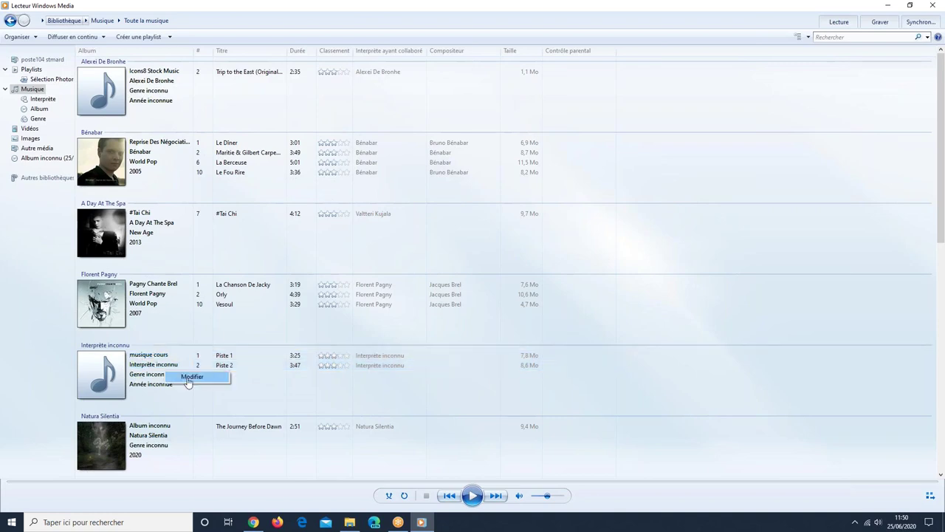
click(184, 378)
text(Te)
text(yo 2)
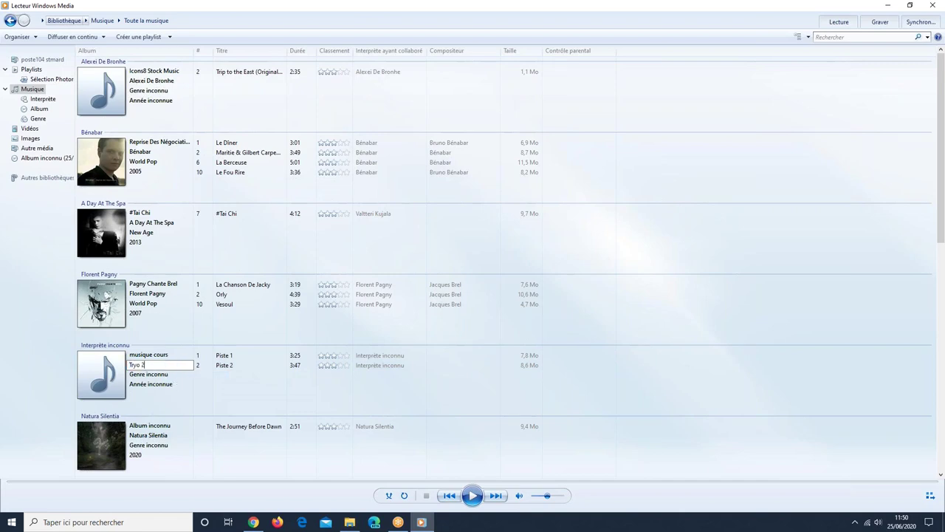
key(Return)
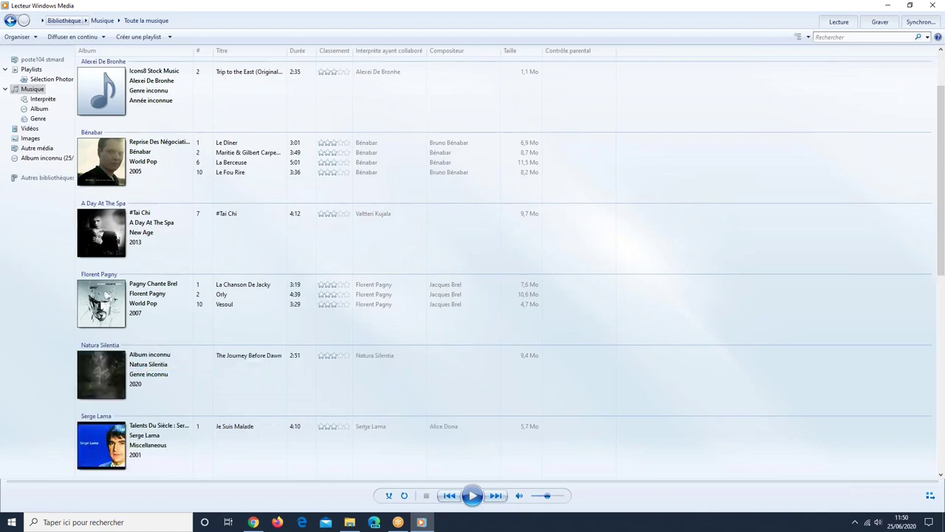
click(104, 425)
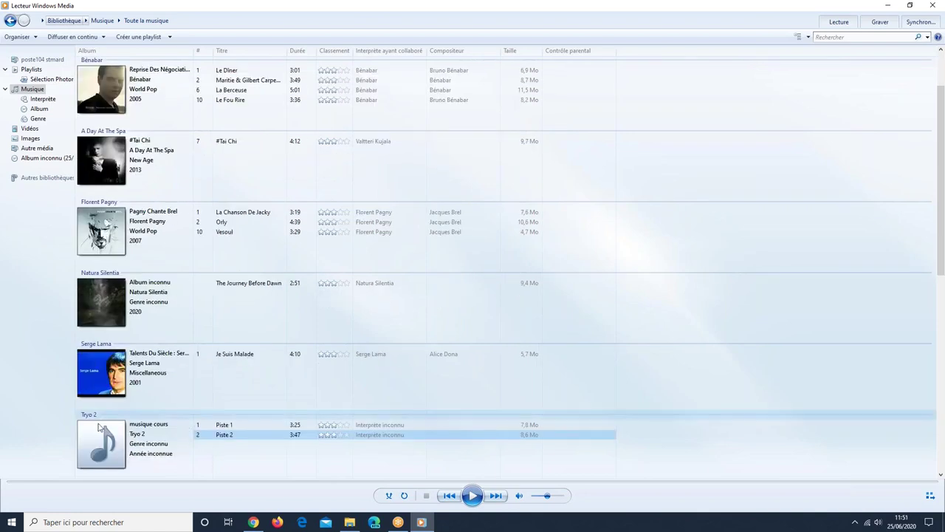
scroll(100, 428, down, 1)
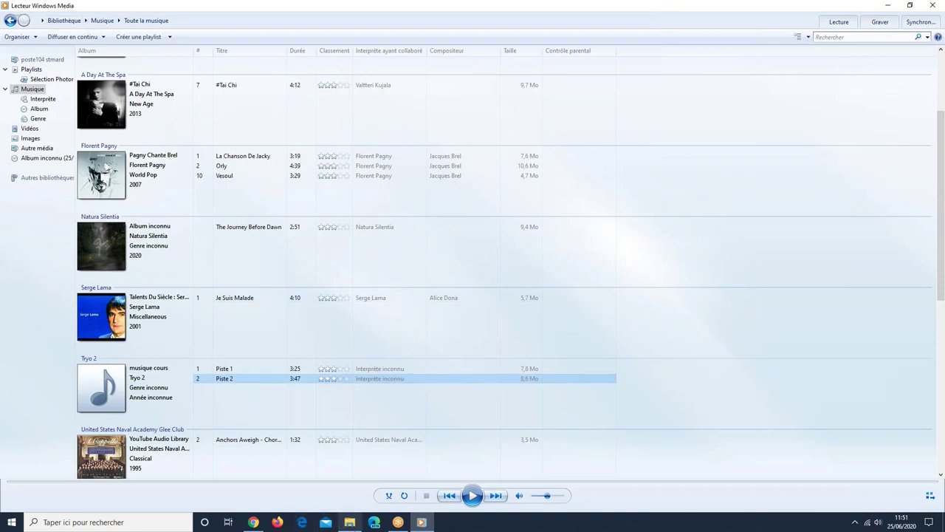
Switch to File Explorer and open Musique > Tryo > Album cours to check the folder names and track details
click(349, 522)
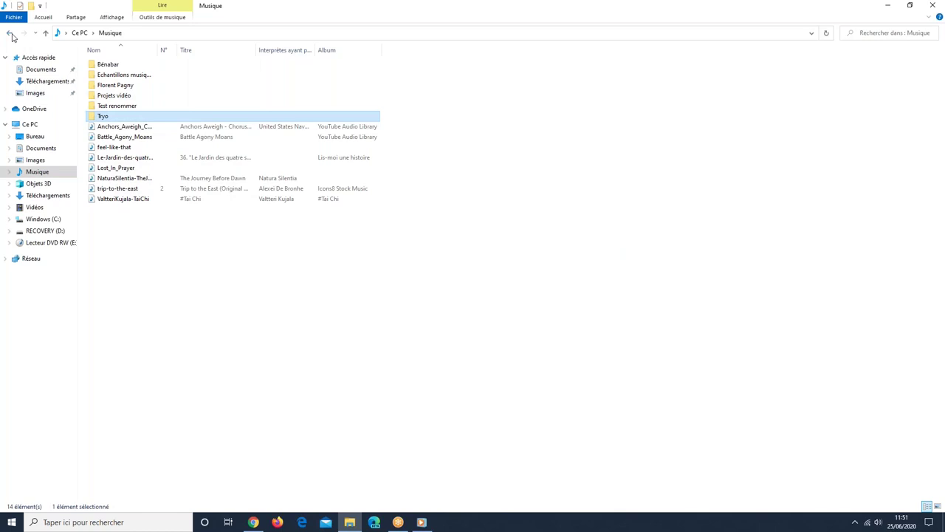
click(119, 33)
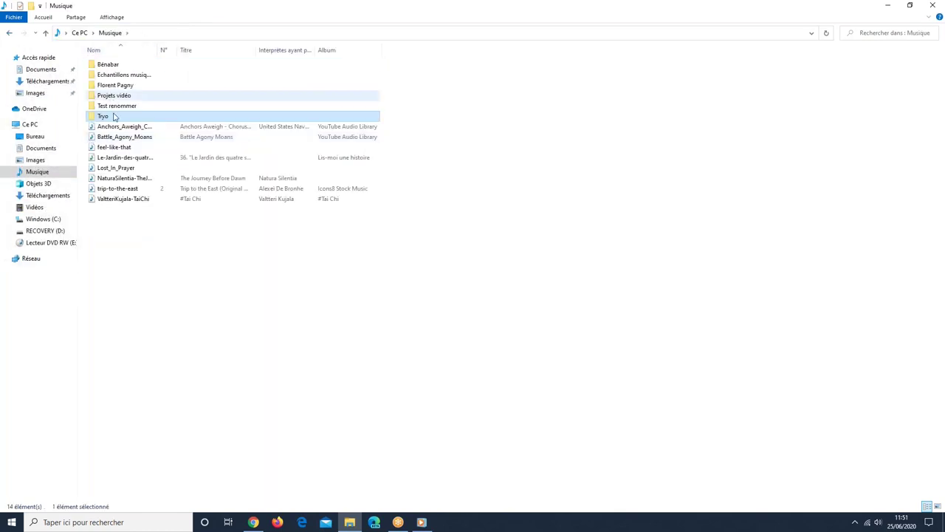
double_click(116, 112)
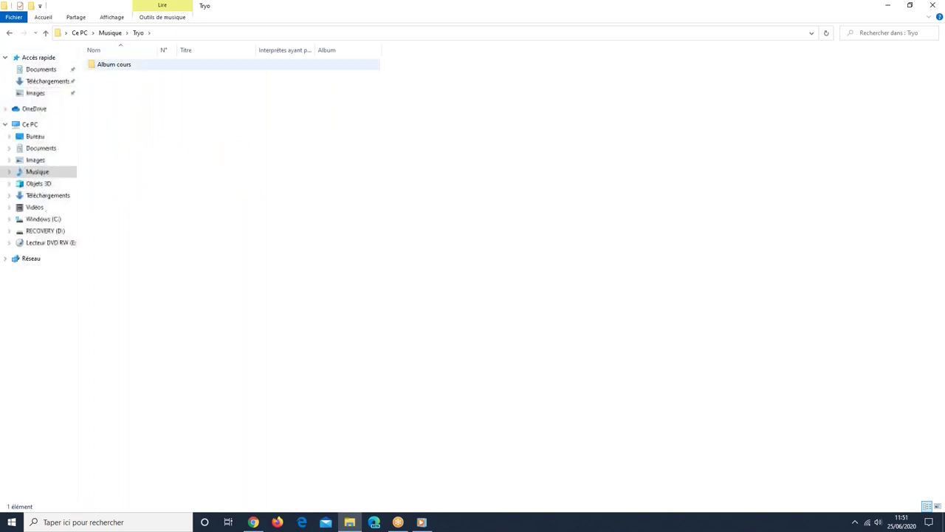
double_click(112, 64)
Close the File Explorer and Windows Media Player windows to return to the desktop
click(935, 5)
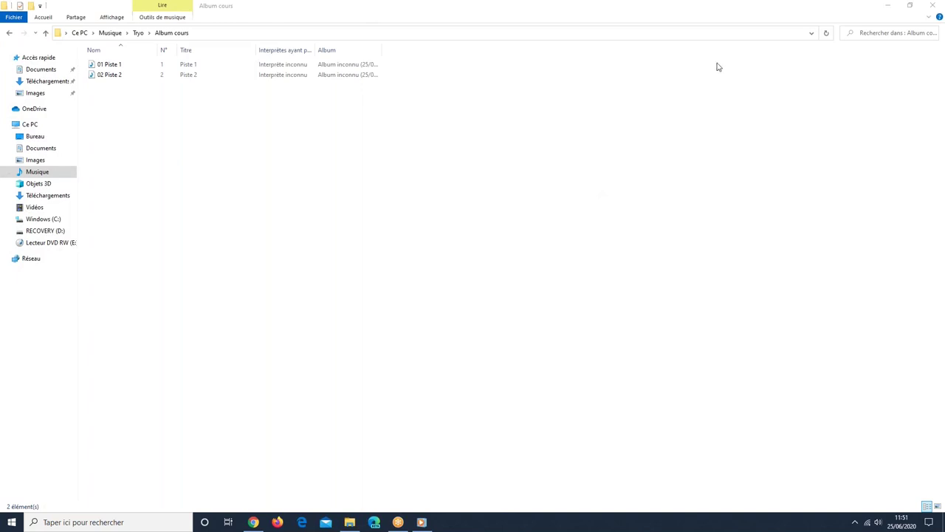
click(933, 7)
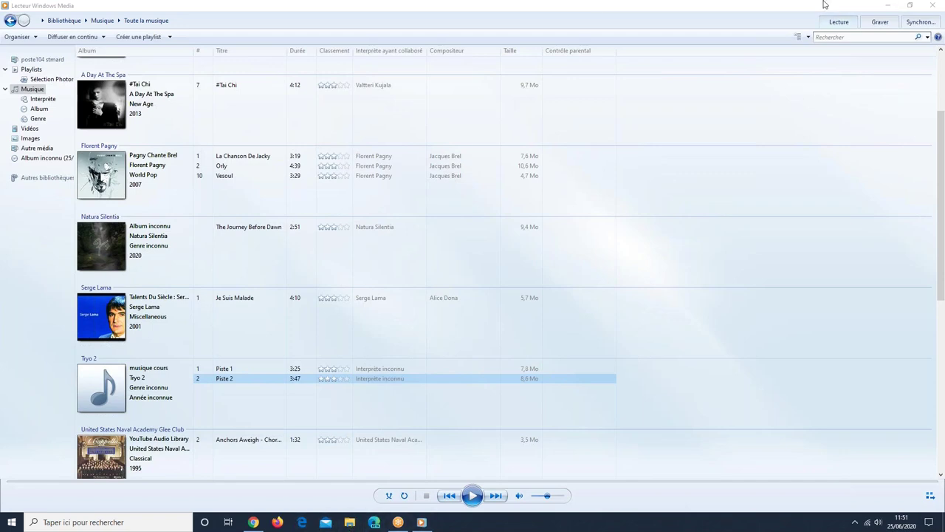
click(935, 4)
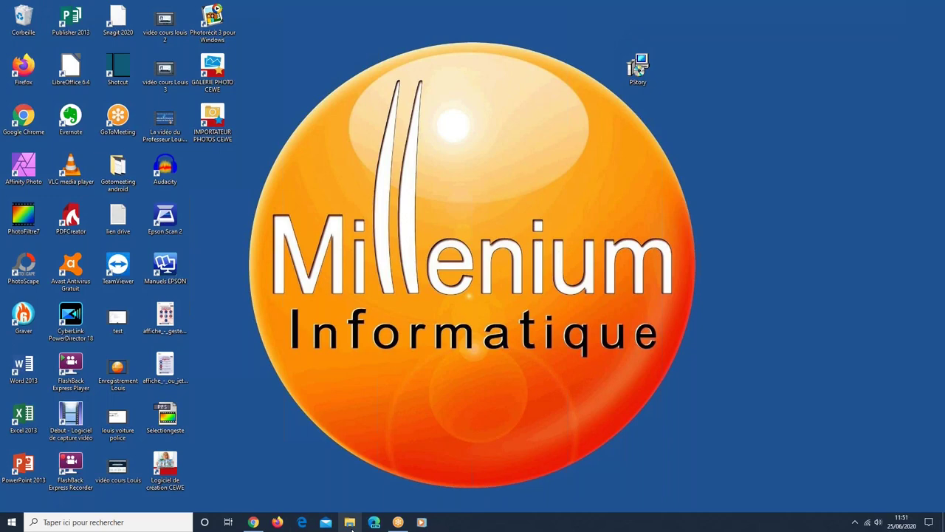
Open File Explorer again, open the Musique folder from Ce PC, and select the Bénabar folder
click(350, 522)
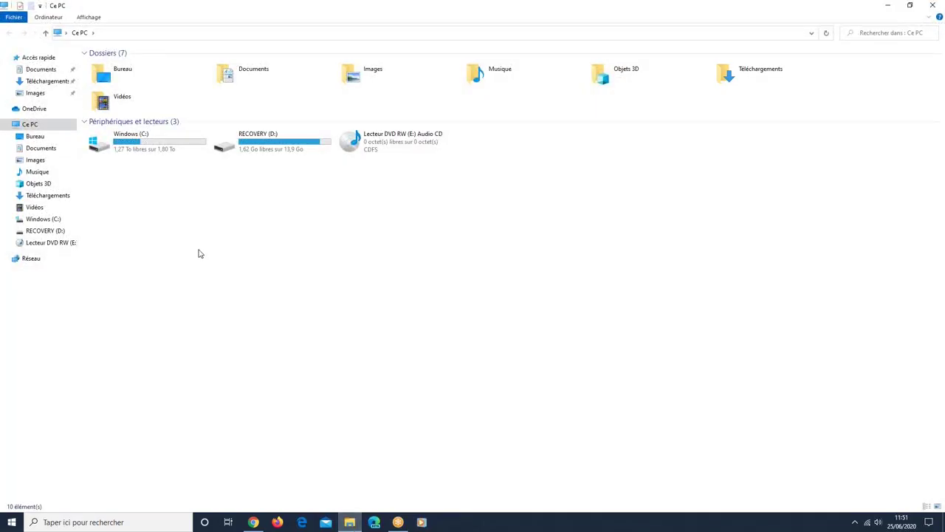
click(500, 72)
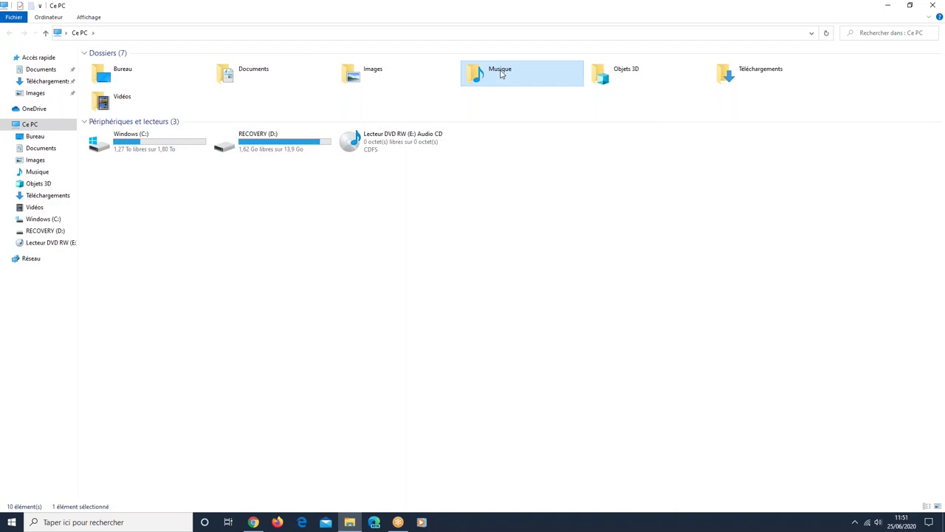
double_click(500, 72)
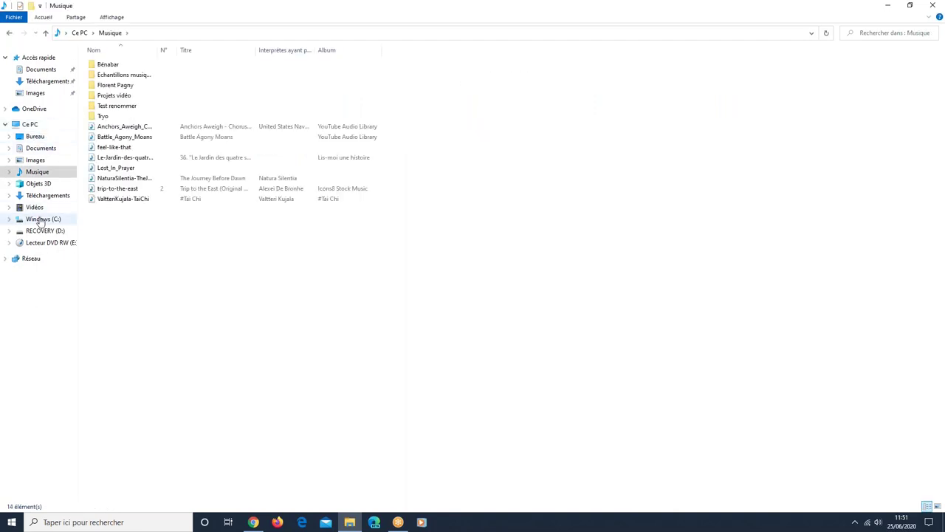
click(94, 66)
mouse_move(93, 75)
mouse_down()
mouse_move(36, 198)
mouse_move(40, 210)
mouse_move(104, 68)
mouse_up()
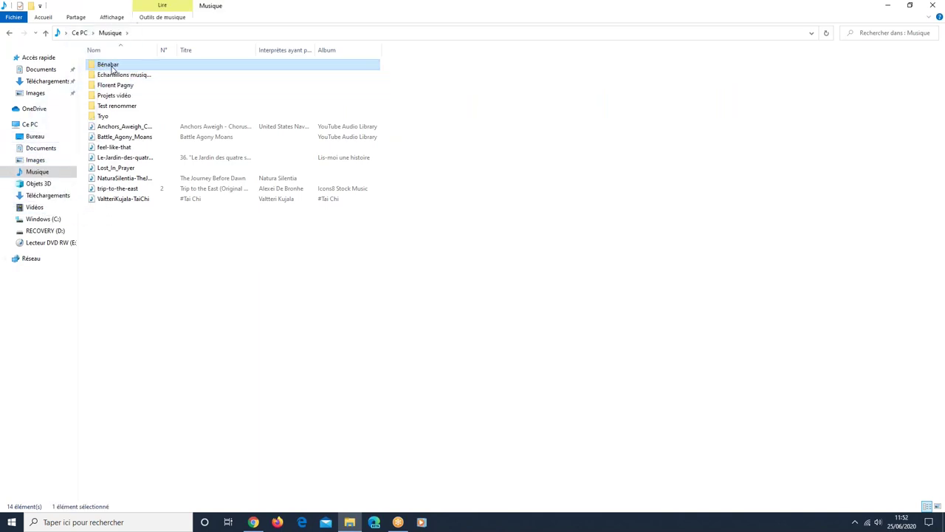
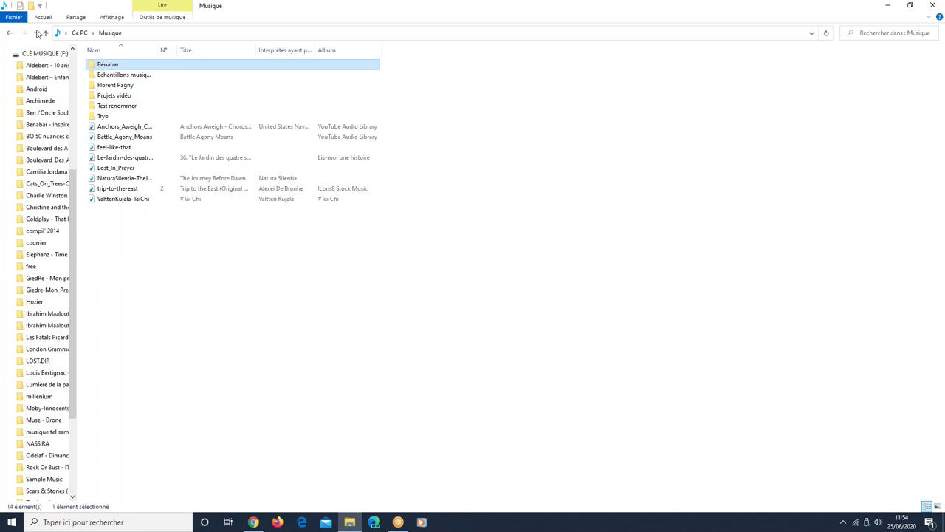
Open the CLÉ MUSIQUE (F:) drive and look through its artist and album folders
click(42, 53)
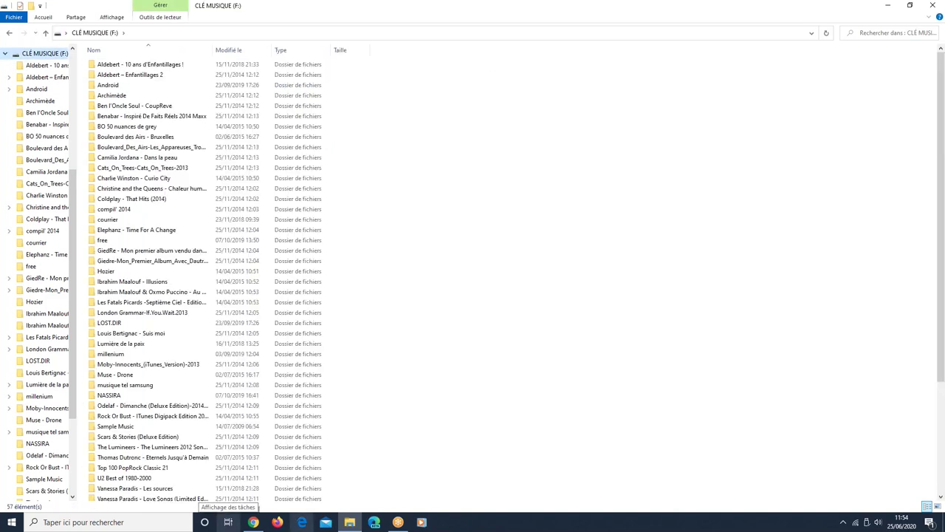
scroll(196, 323, down, 5)
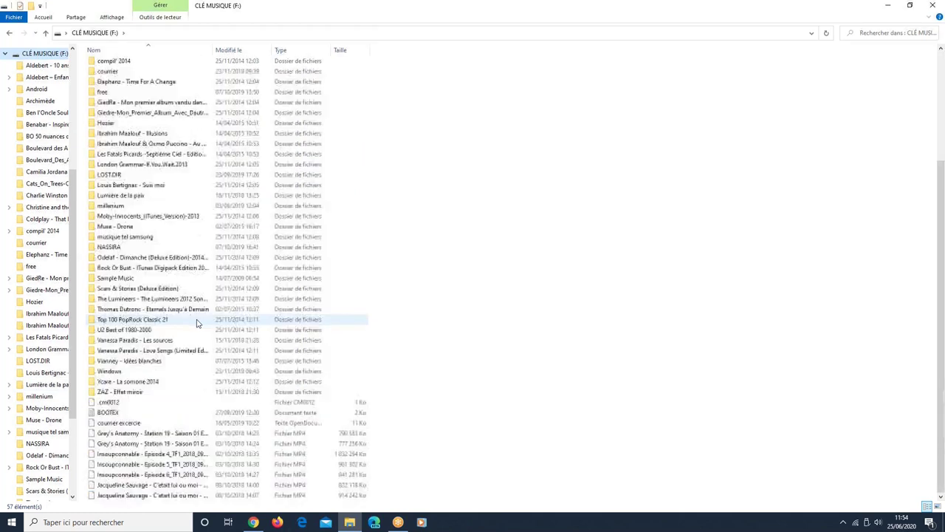
scroll(196, 323, up, 5)
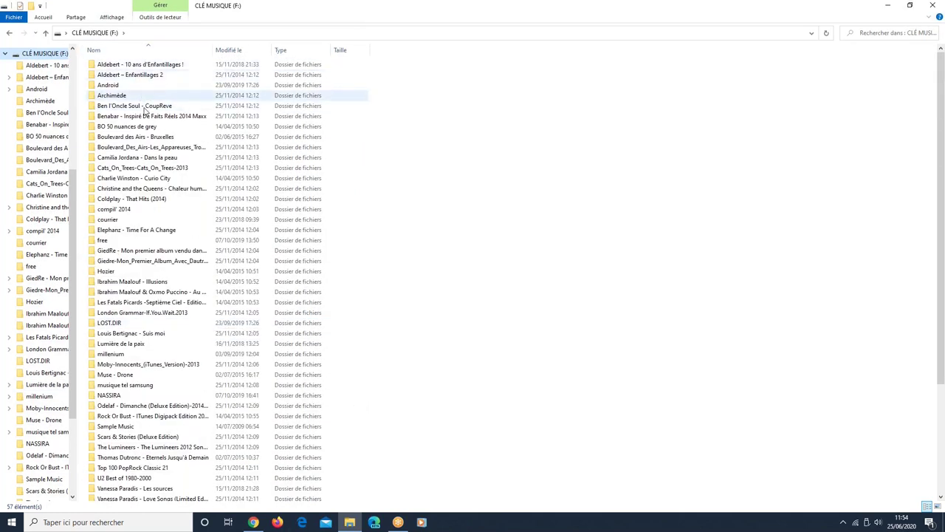
Expand the two Giedré folders, compil' 2014, Christine and the Queens and Aldebert – Enfantillages 2 to examine their subfolders, and go back
click(8, 290)
click(10, 278)
click(9, 230)
click(8, 213)
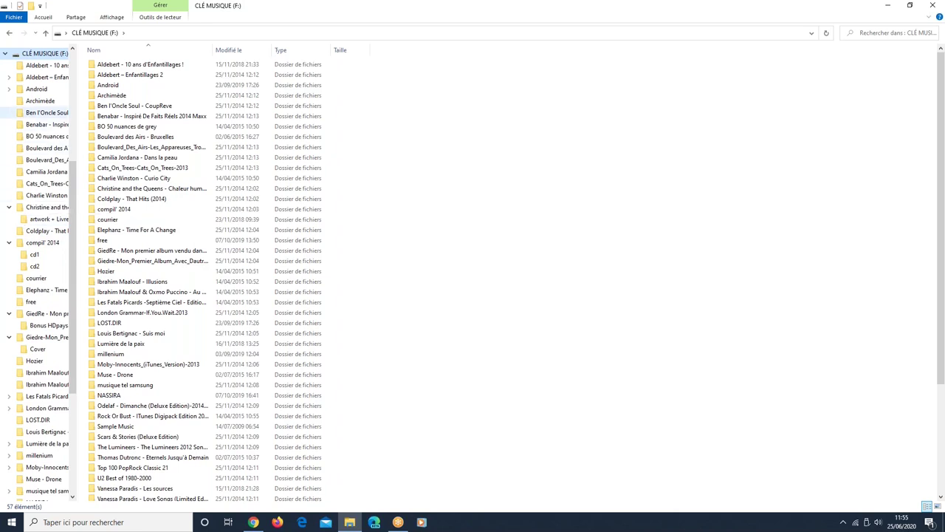
click(10, 77)
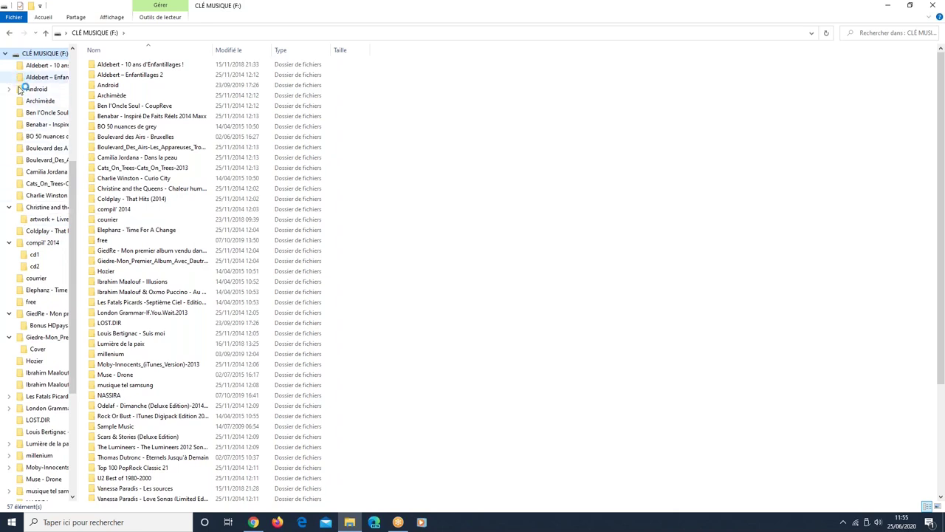
scroll(67, 272, down, 3)
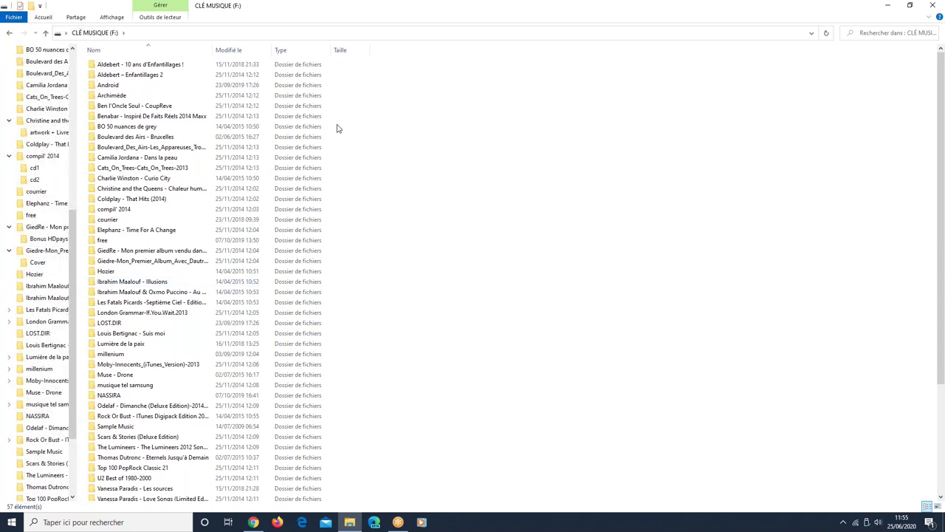
click(10, 33)
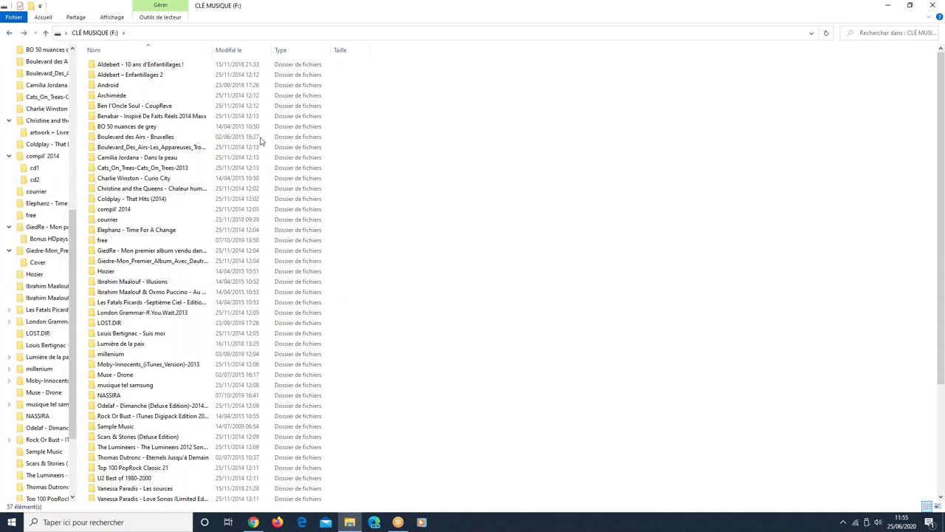